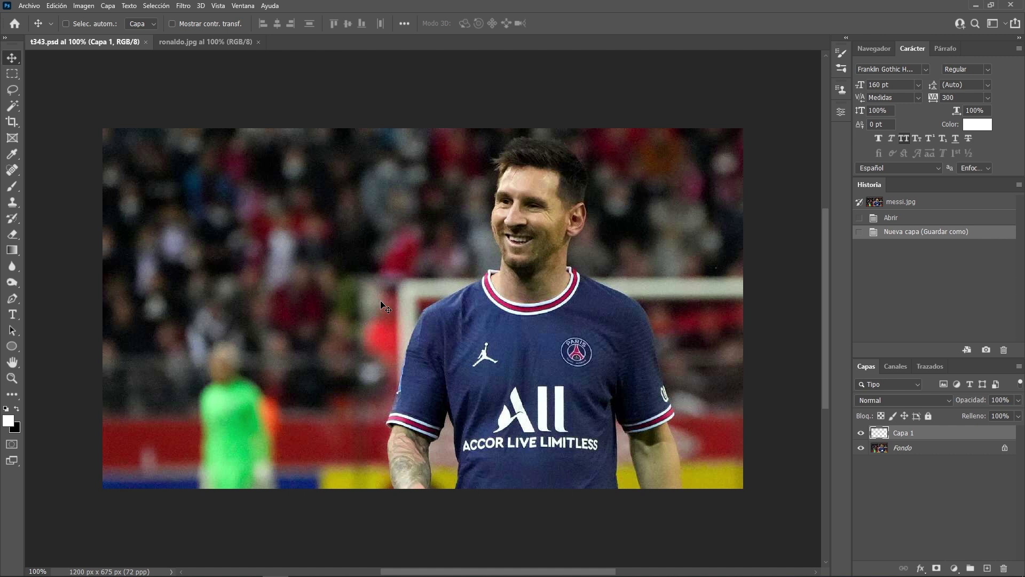
- Flip between the t343.psd and ronaldo.jpg tabs, ending on the Ronaldo photo
click(203, 44)
drag(206, 53, 472, 288)
key(ctrl+Tab)
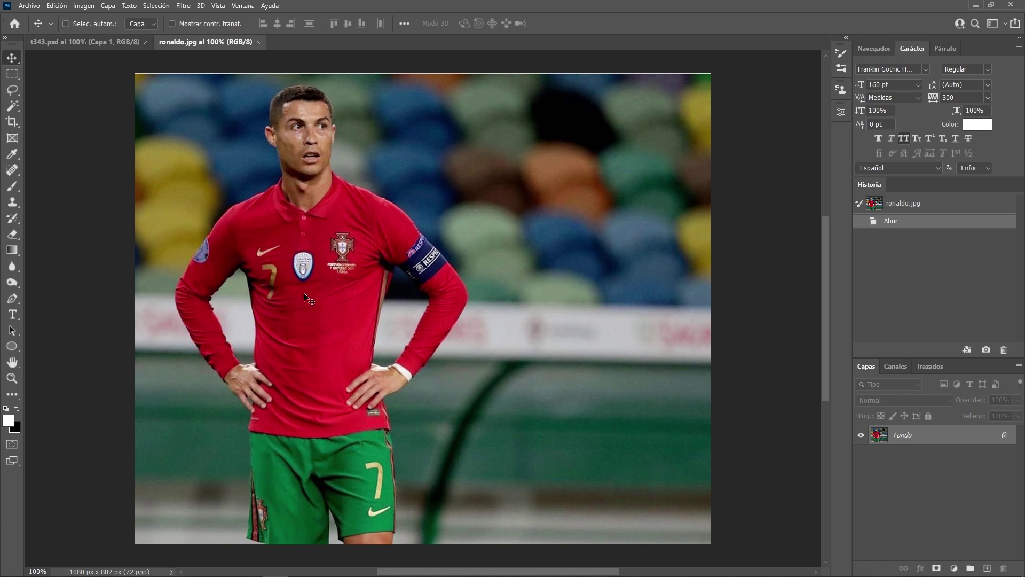
click(110, 40)
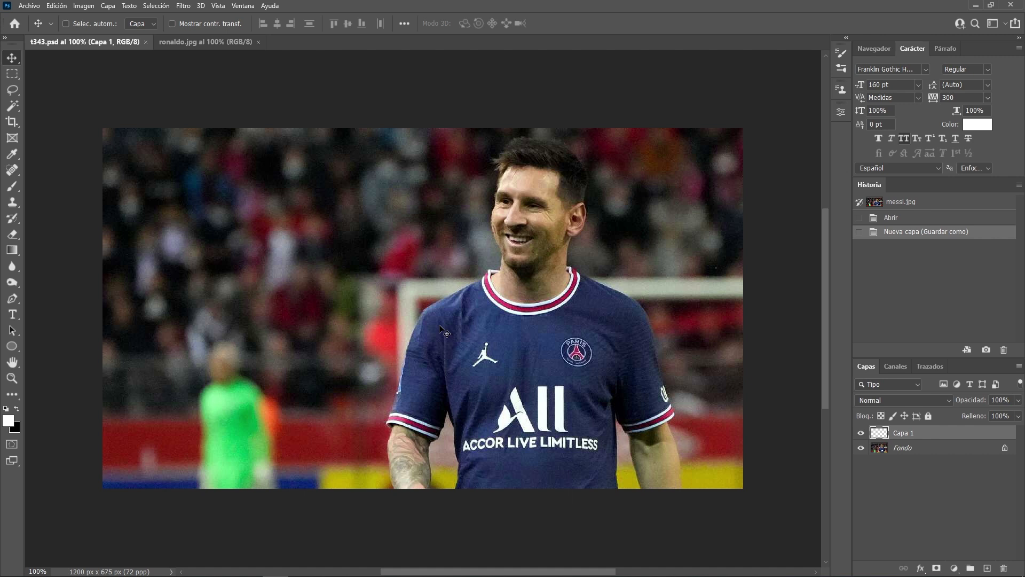
drag(397, 399, 297, 202)
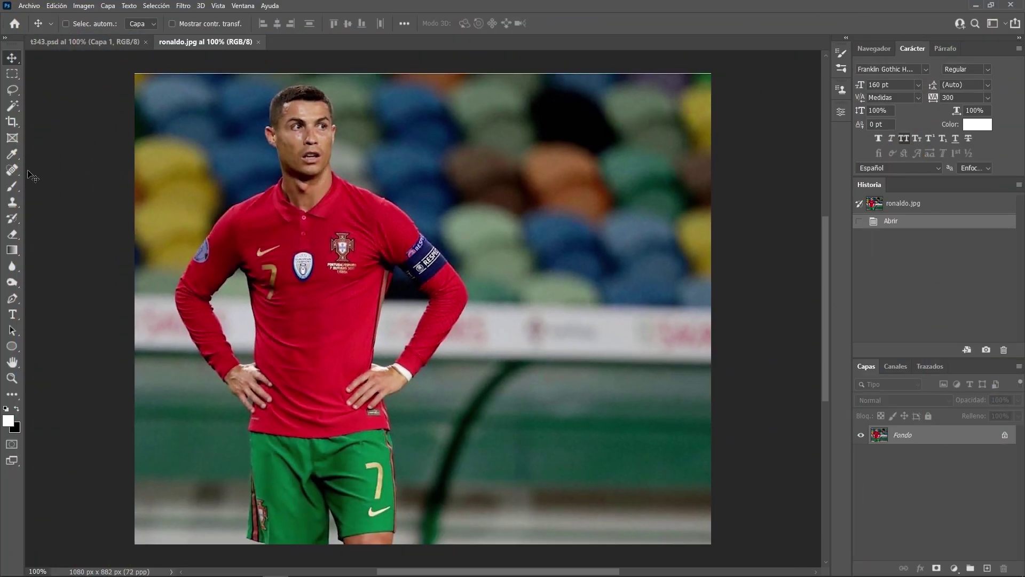
- Copy a rectangle of Ronaldo's head and shoulders into t343.psd, then close ronaldo.jpg
click(15, 76)
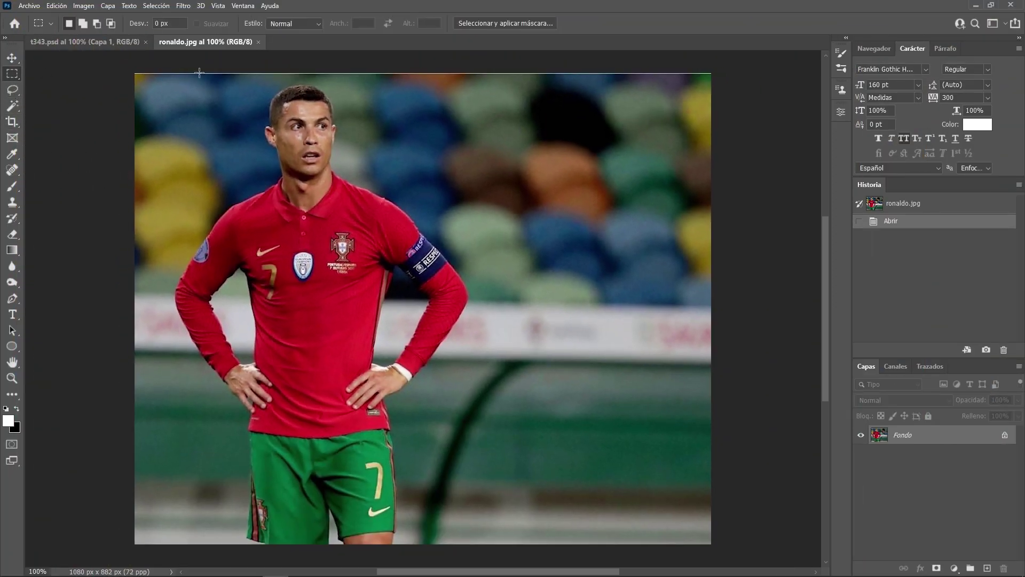
drag(201, 78, 439, 277)
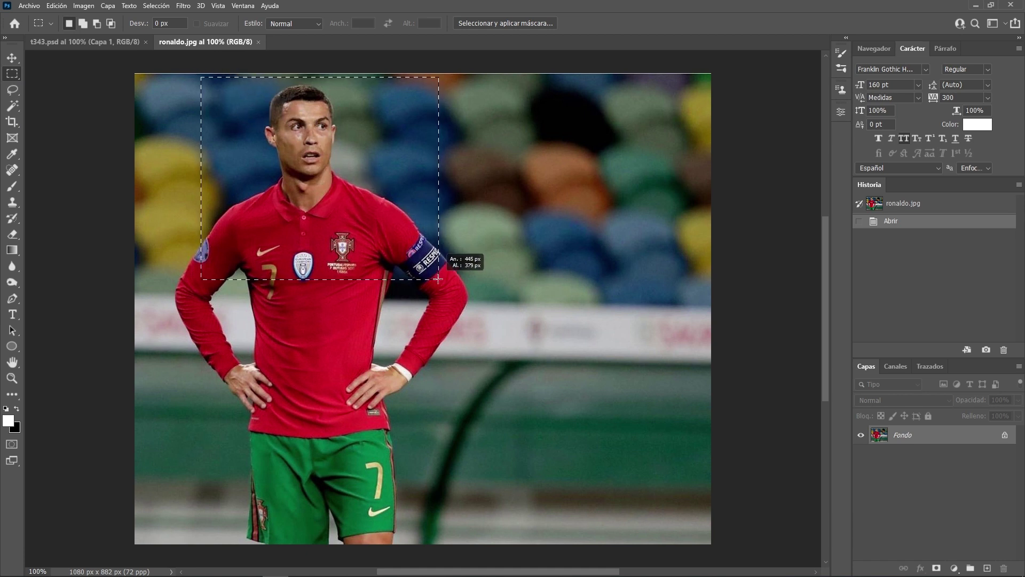
key(ctrl+c)
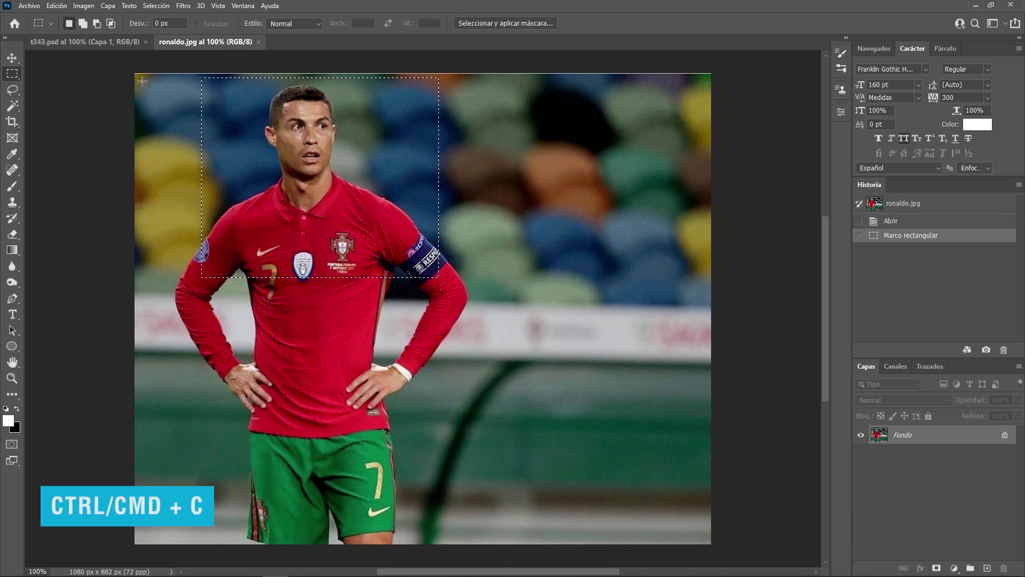
click(118, 42)
key(ctrl+v)
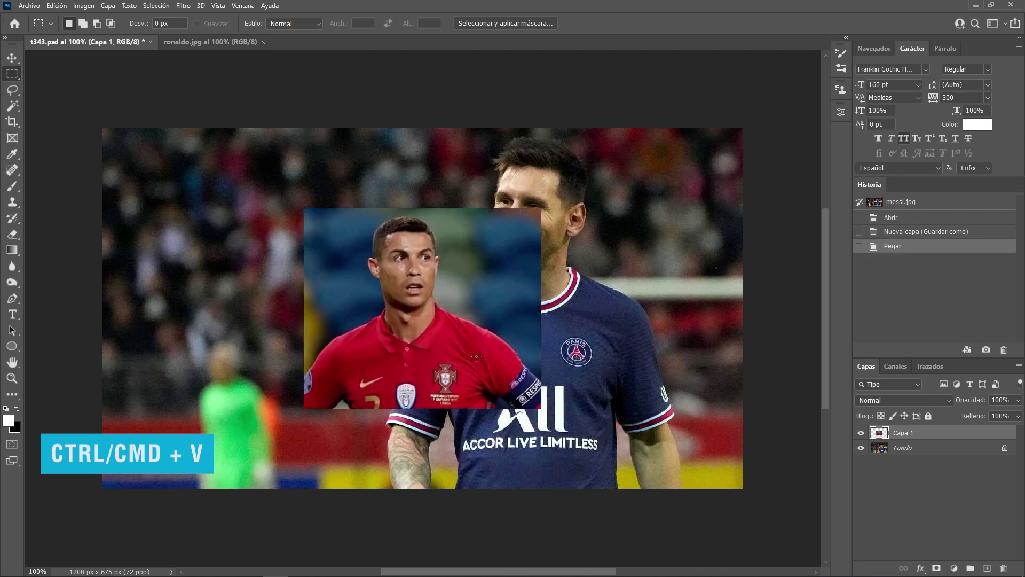
click(235, 42)
click(262, 42)
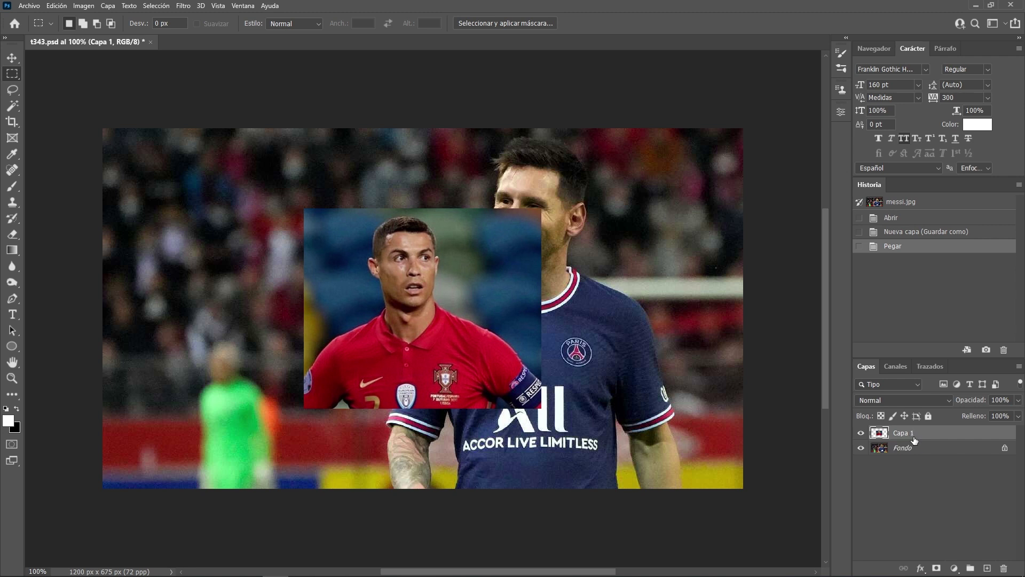
- Convert Capa 1 to a smart object and zoom to about 192% with both faces in view
right_click(916, 436)
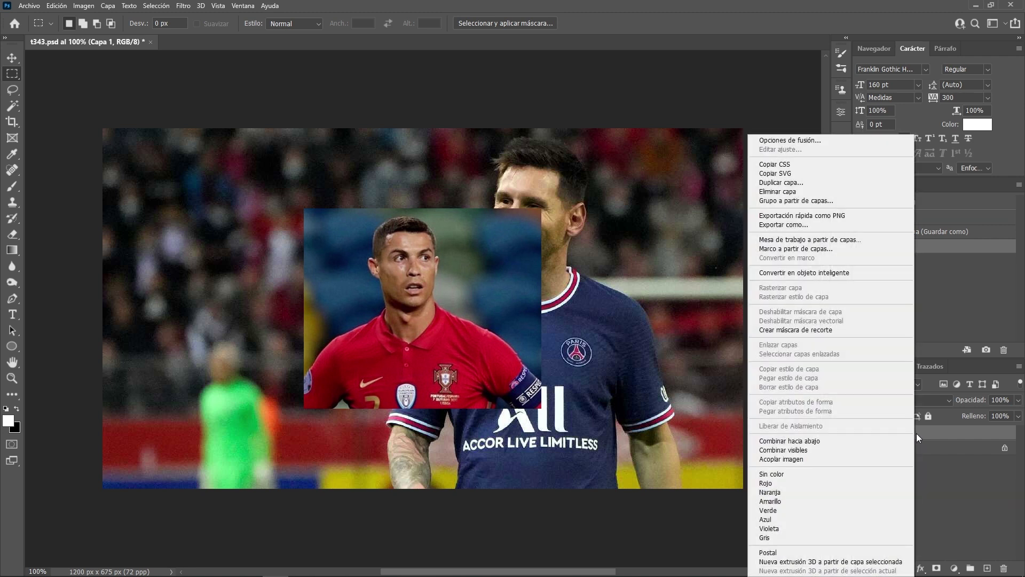
click(804, 273)
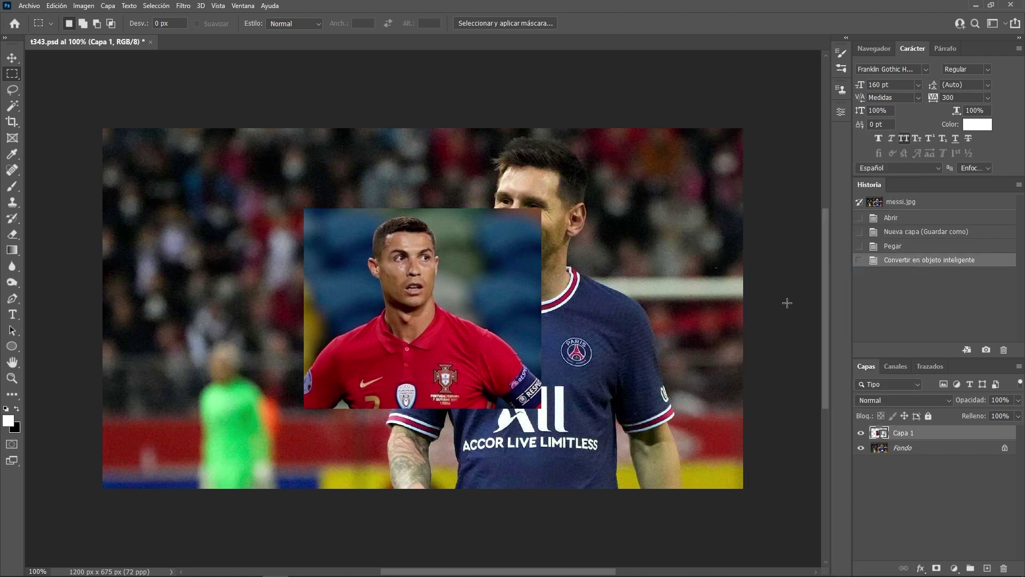
click(874, 48)
scroll(428, 312, up, 4)
scroll(427, 312, down, 2)
scroll(427, 312, up, 2)
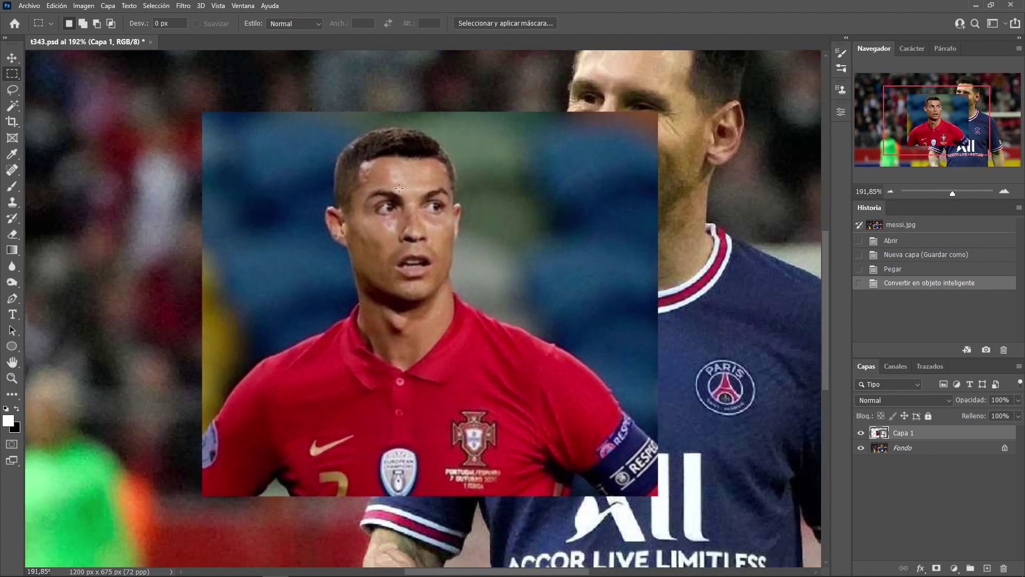
mouse_move(443, 233)
mouse_down()
mouse_move(420, 375)
mouse_move(426, 302)
mouse_up()
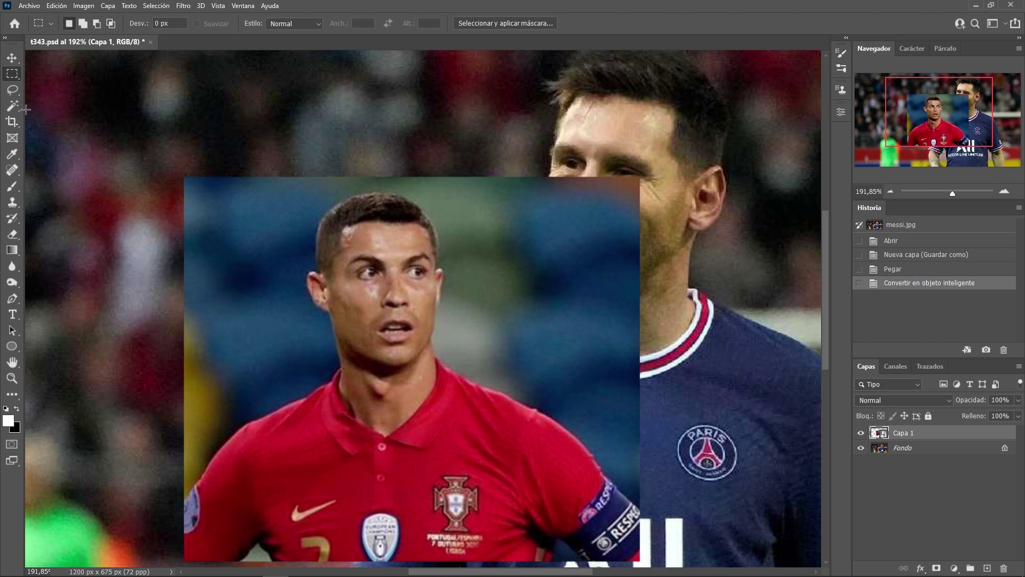
click(9, 110)
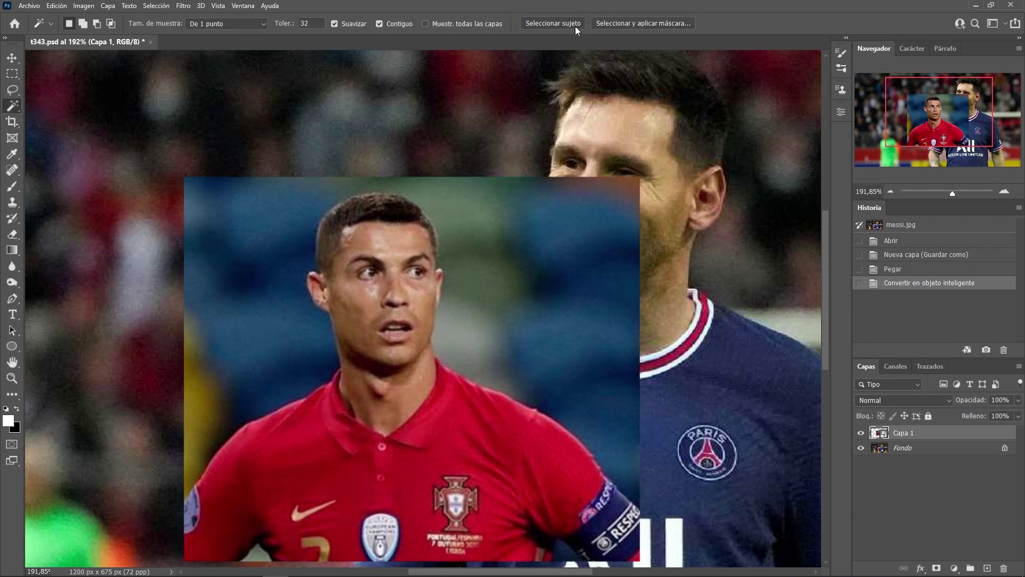
- With the Pen tool, trace anchors up the left neck, around the left ear and along the hairline
click(12, 298)
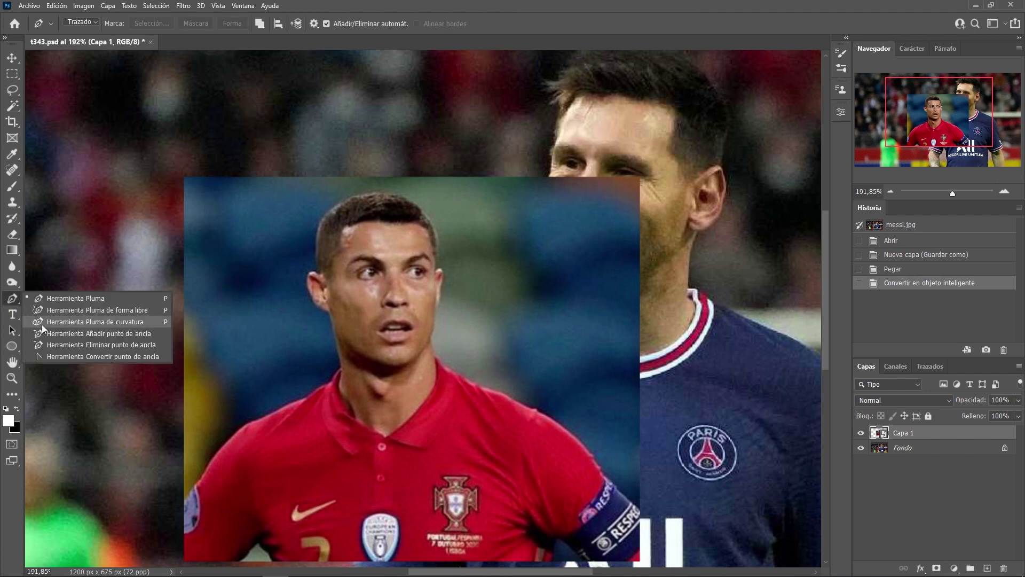
click(70, 298)
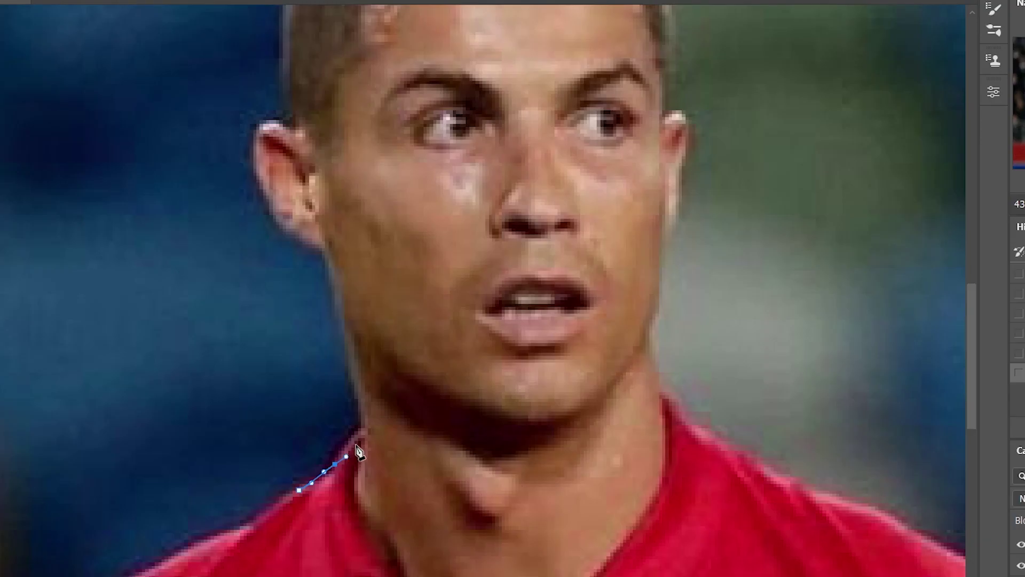
click(362, 428)
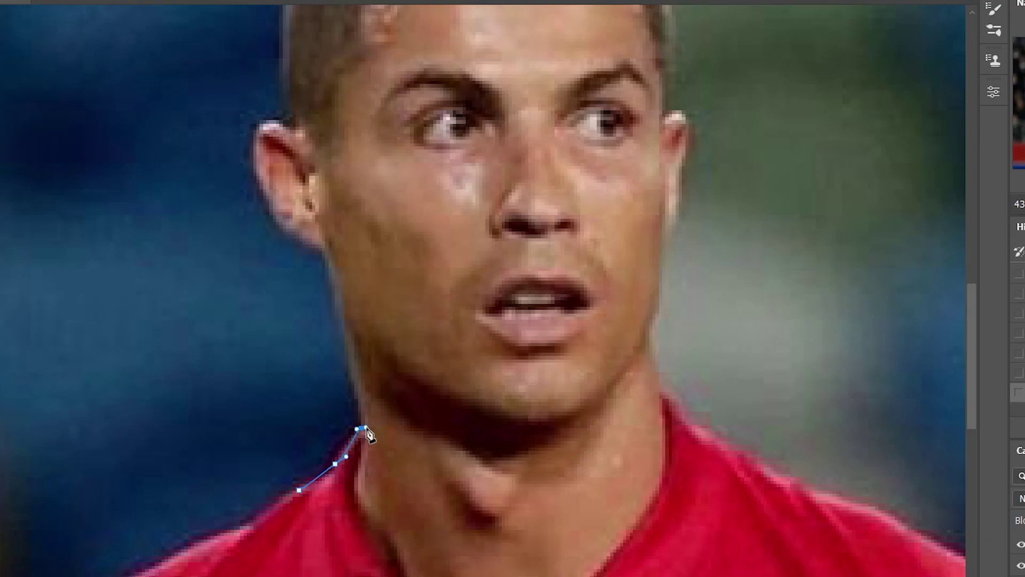
click(342, 326)
click(328, 258)
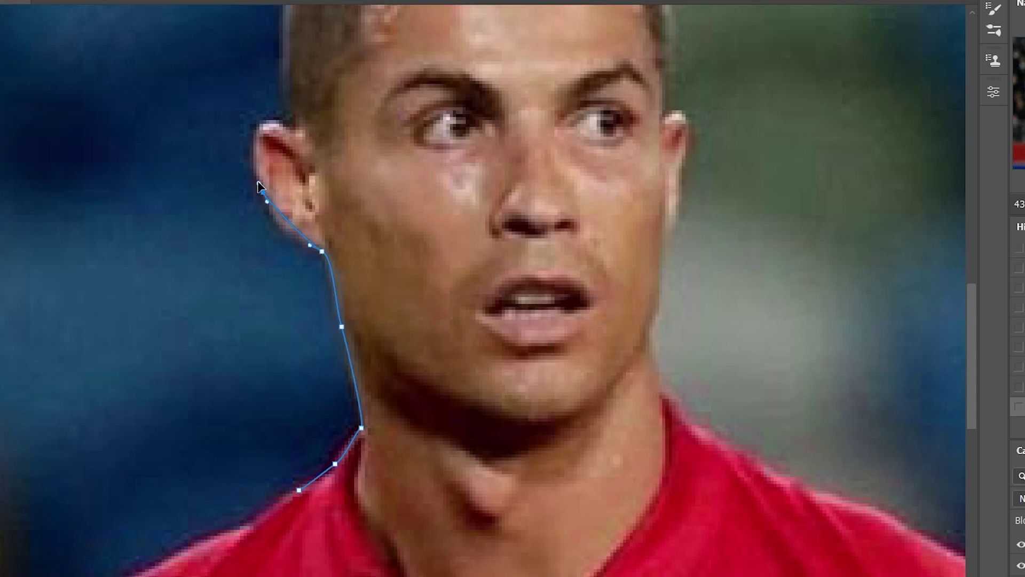
mouse_move(263, 192)
mouse_down()
mouse_move(248, 151)
mouse_move(270, 117)
mouse_up()
drag(295, 72, 275, 261)
click(261, 214)
click(268, 185)
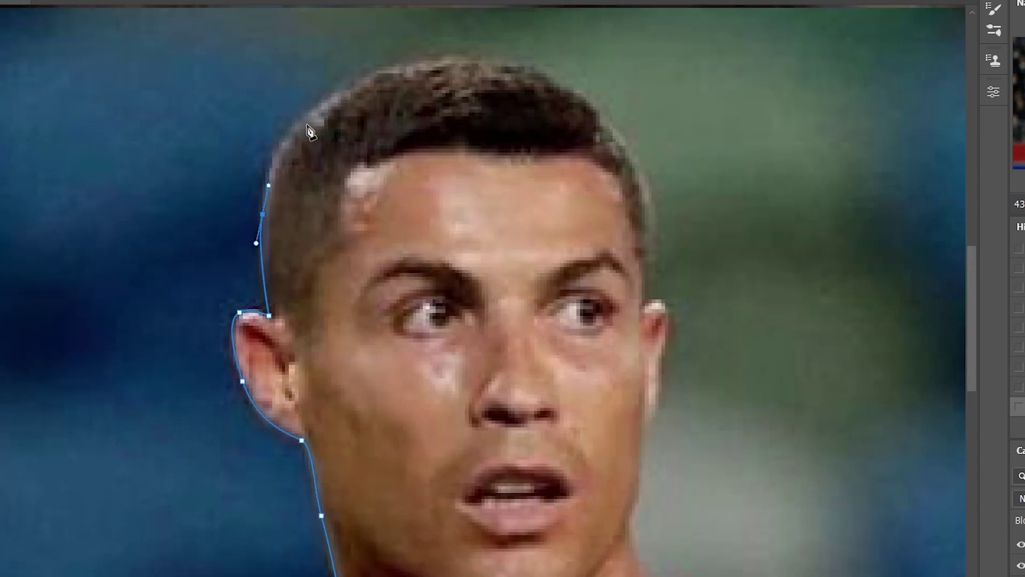
drag(318, 102, 347, 84)
- Continue the path over the head, around the right ear and down the jaw to the chin
drag(468, 61, 542, 63)
drag(639, 175, 654, 247)
click(642, 306)
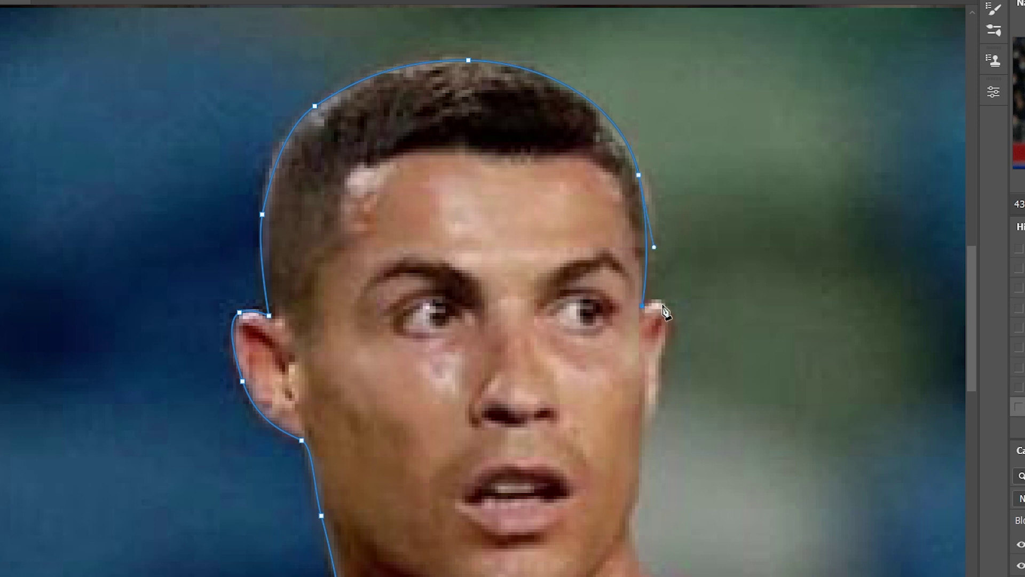
drag(663, 306, 670, 320)
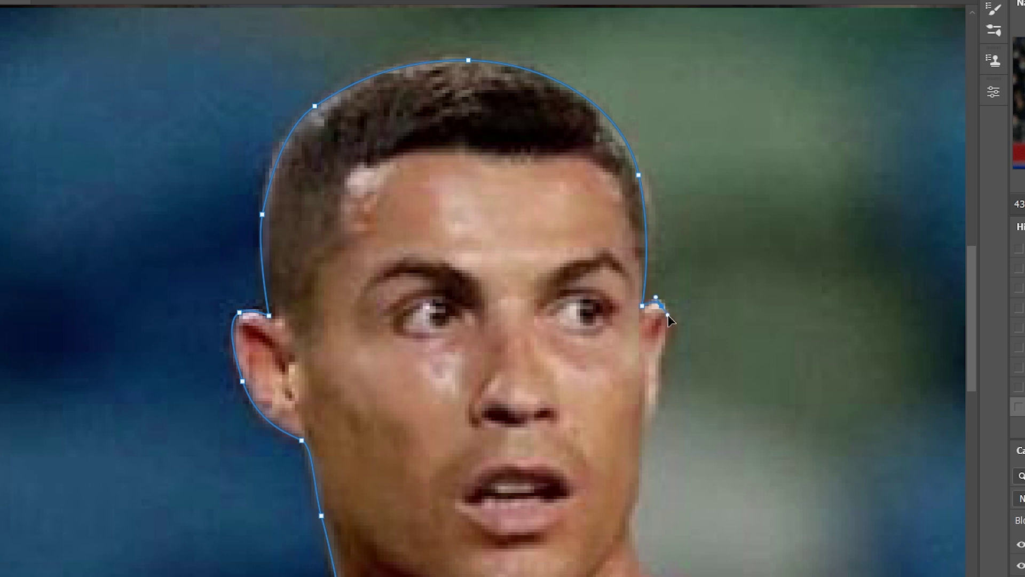
click(658, 381)
click(645, 421)
click(638, 474)
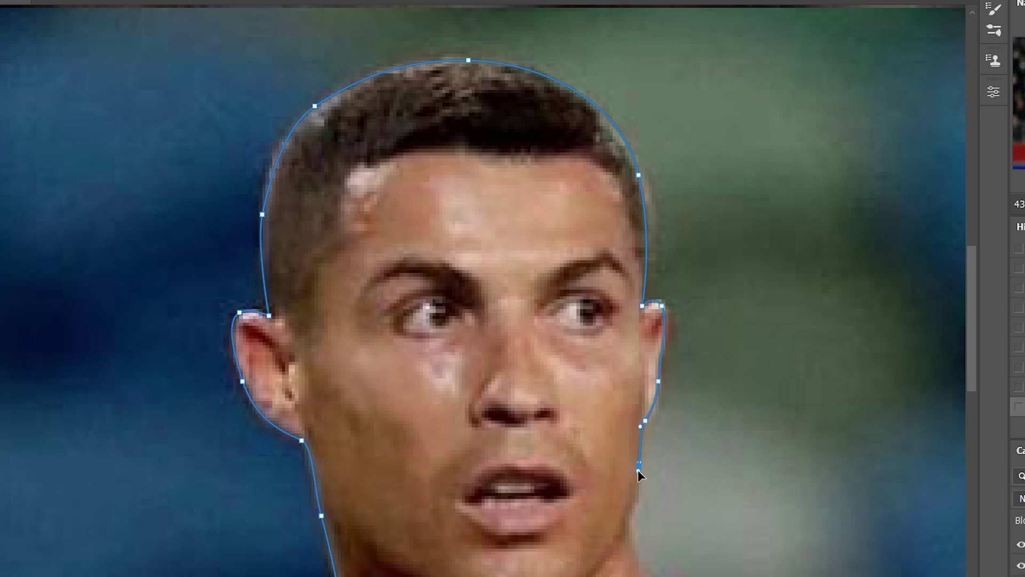
click(634, 501)
click(626, 520)
scroll(614, 480, down, 3)
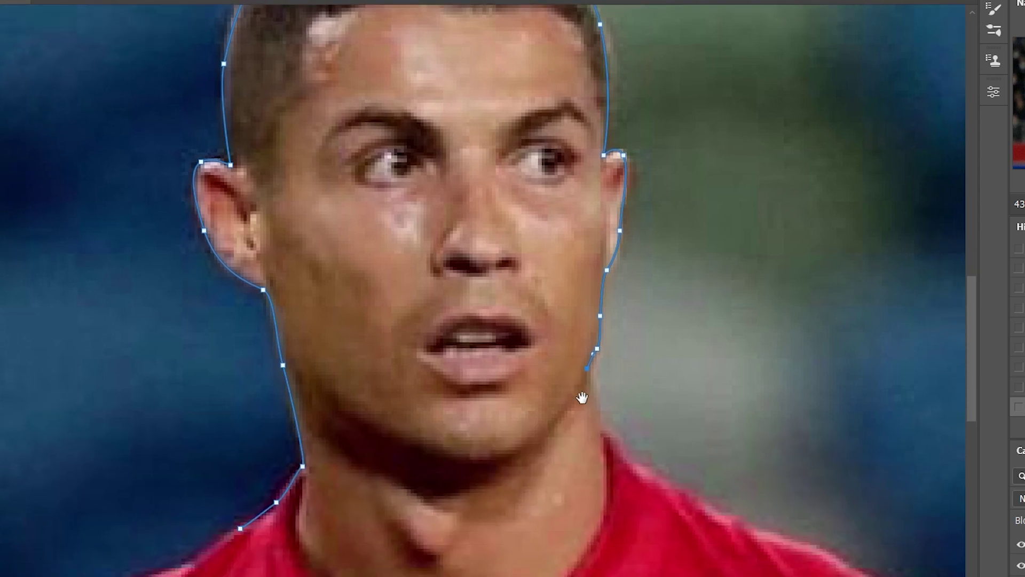
- Finish the path along the neck and collar, closing it at the start point
click(602, 437)
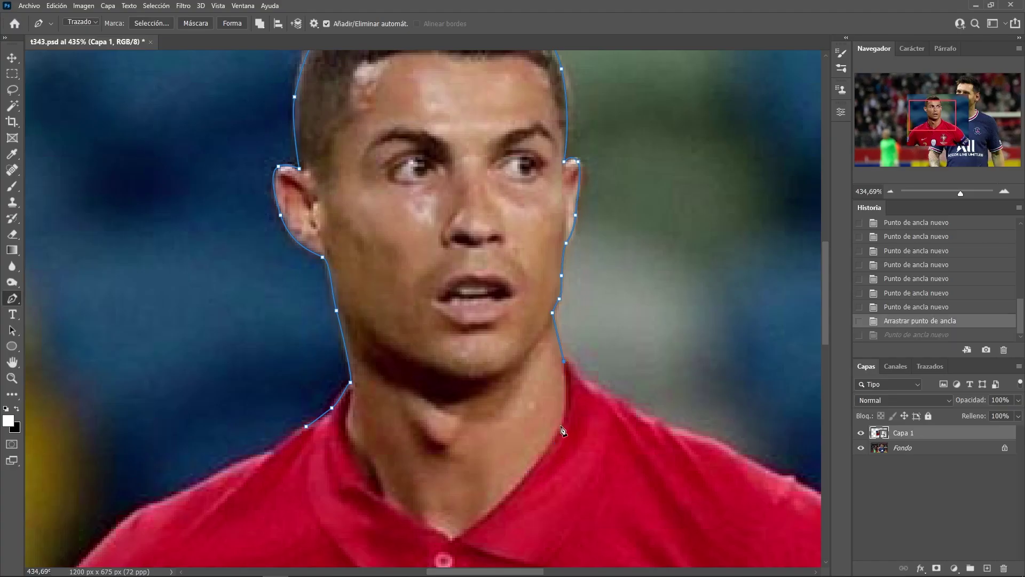
click(552, 428)
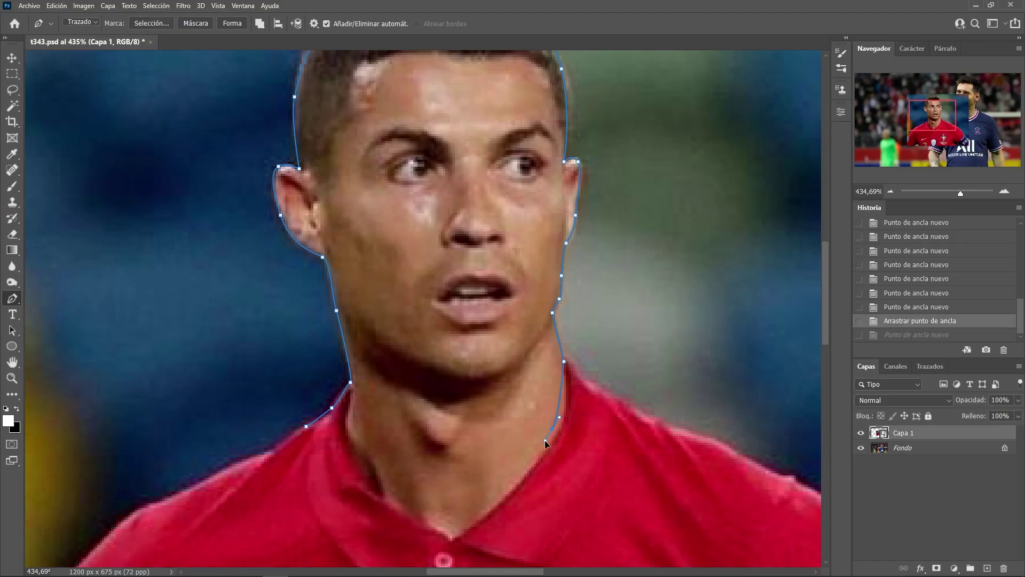
click(471, 514)
click(380, 475)
click(368, 455)
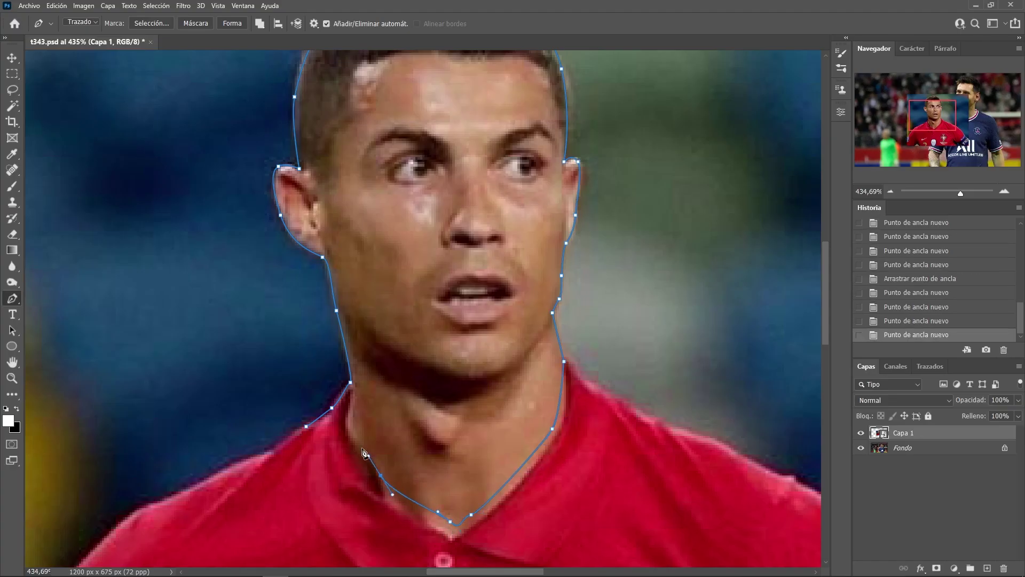
click(350, 422)
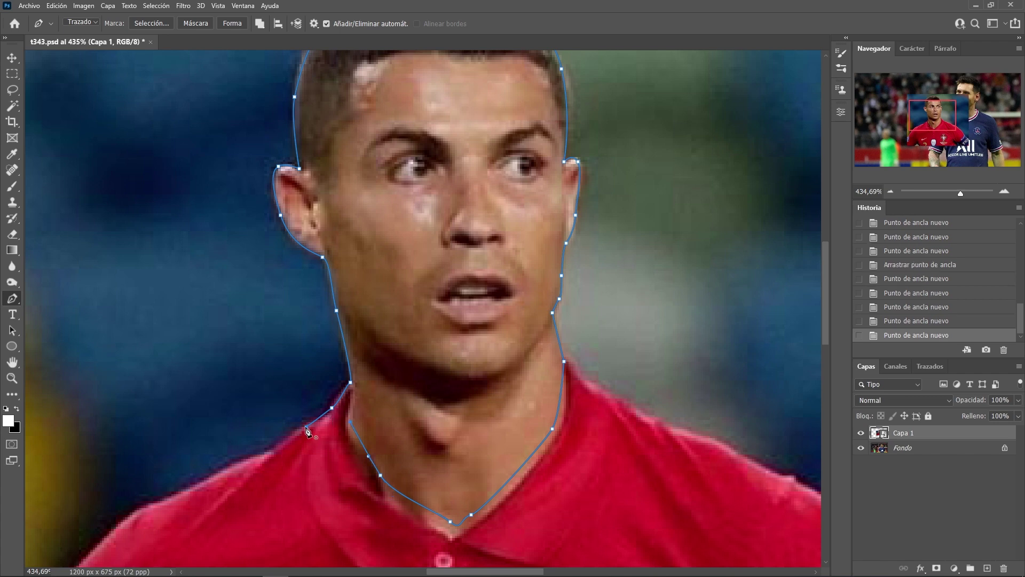
click(307, 427)
scroll(513, 348, down, 3)
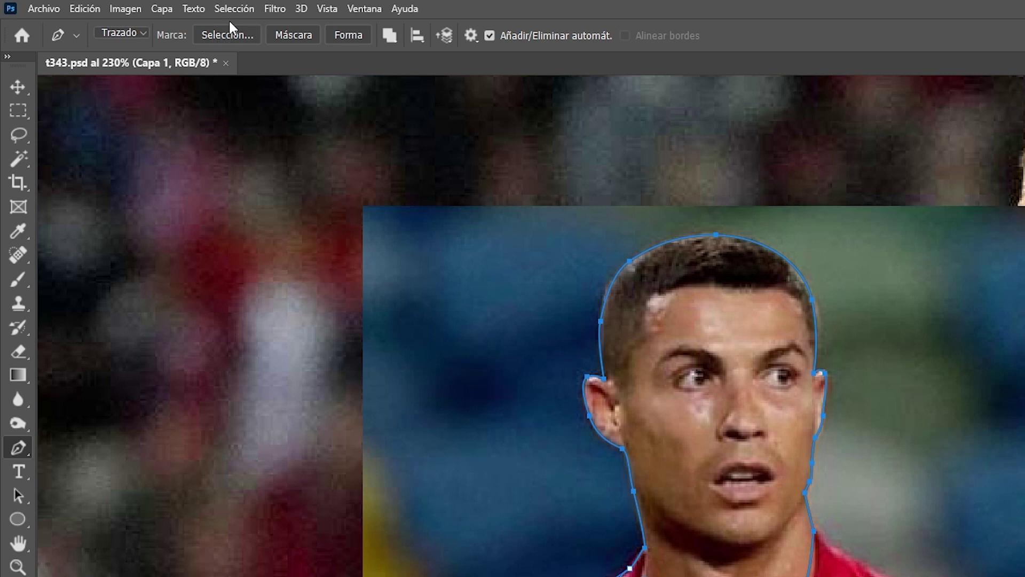
- Turn the head path into a 0-feather selection and mask Capa 1 with it
click(227, 35)
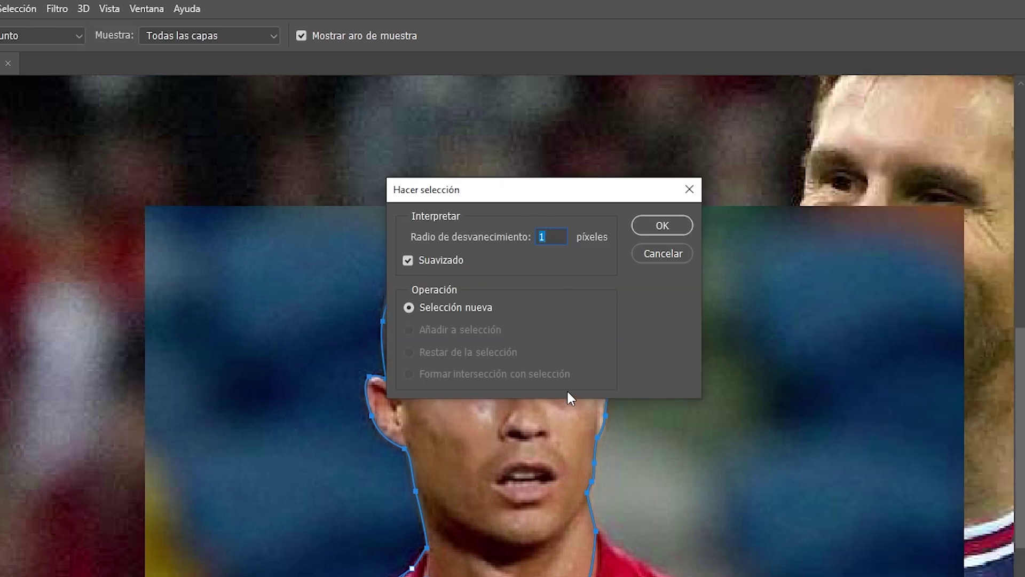
text(0,3)
click(660, 229)
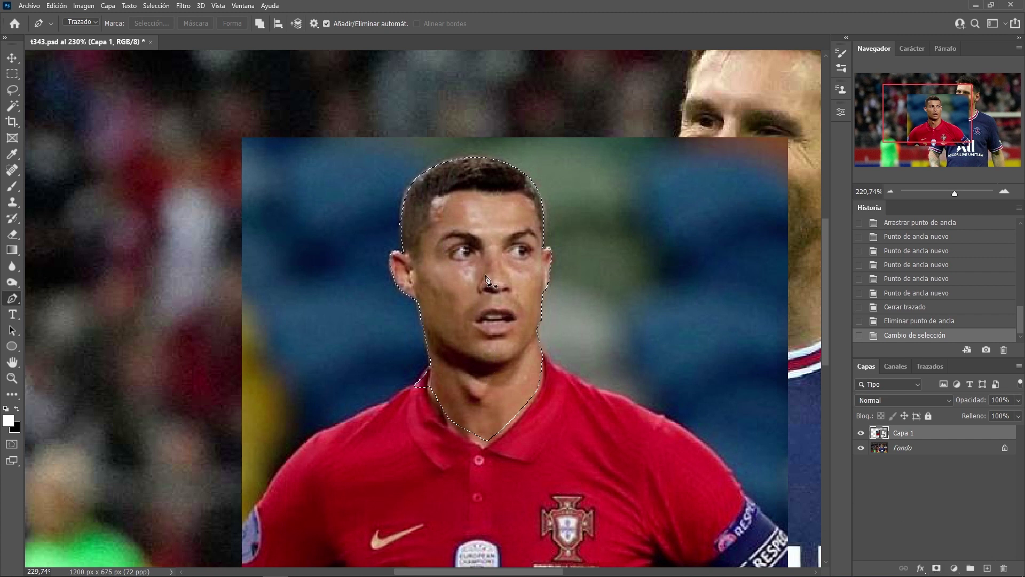
click(935, 569)
- Toggle the head mask off and on to check it, then target the layer's image thumbnail
key(v)
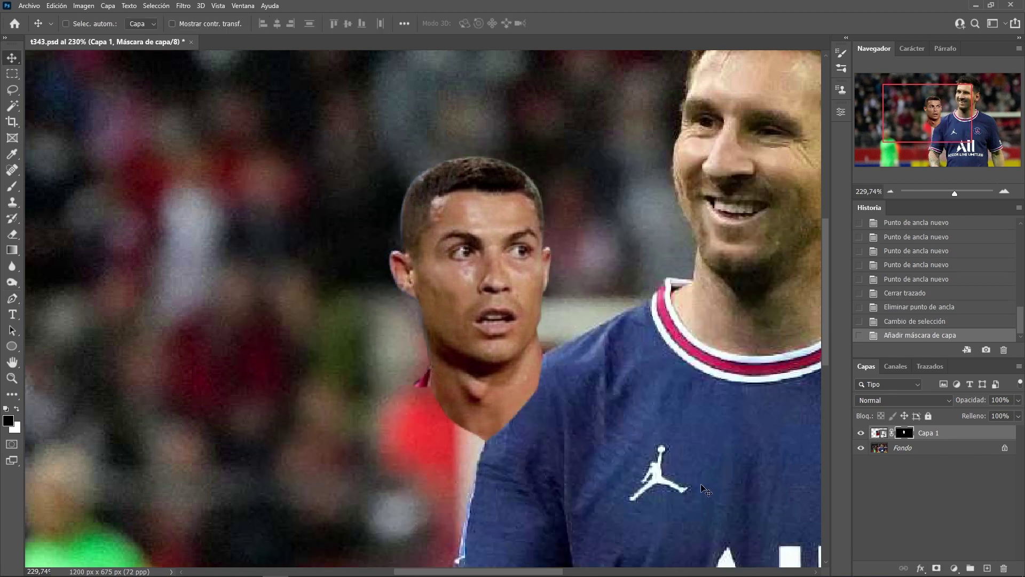
scroll(556, 407, down, 5)
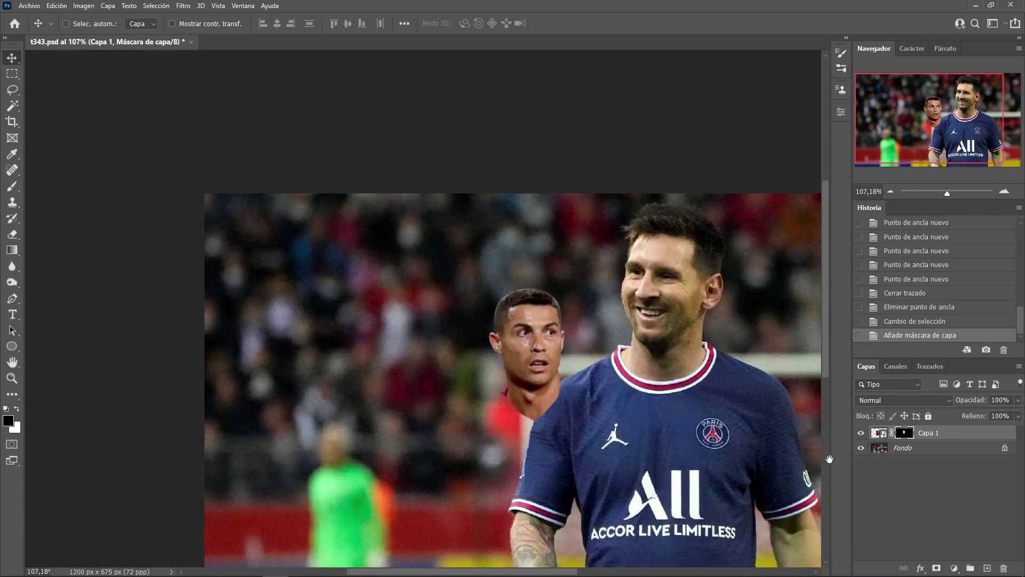
shift+click(906, 438)
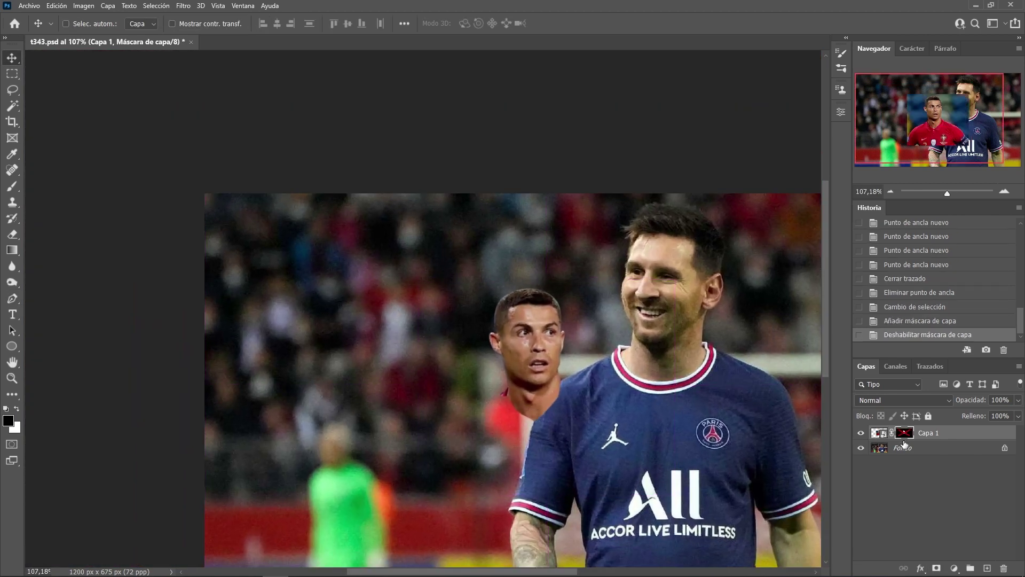
shift+click(904, 439)
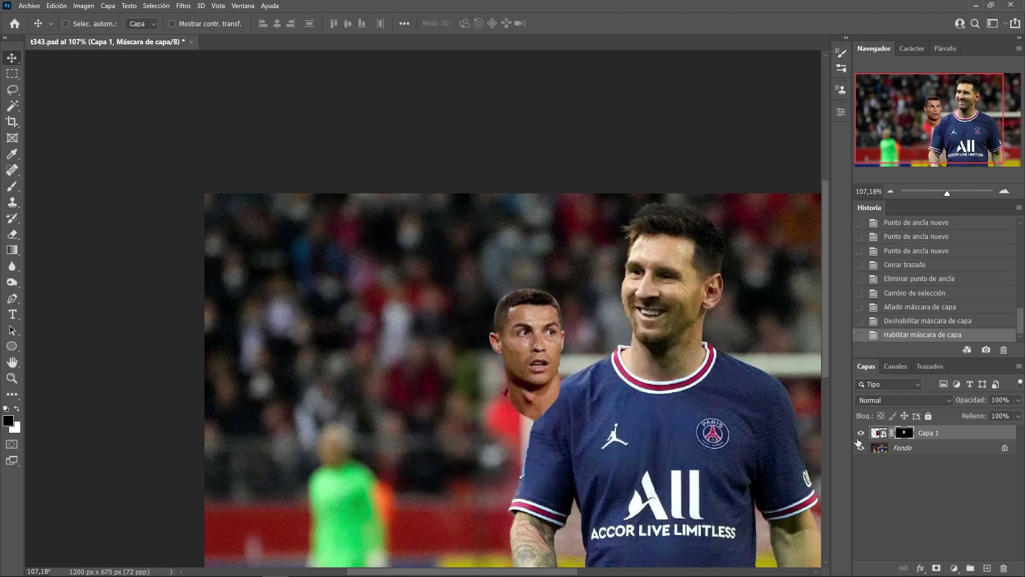
scroll(560, 457, right, 5)
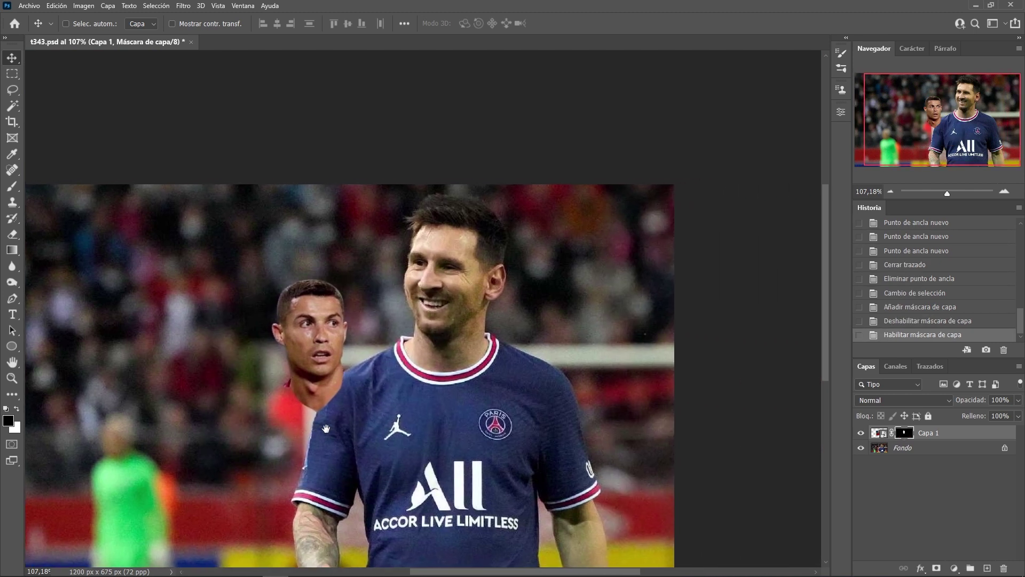
click(879, 433)
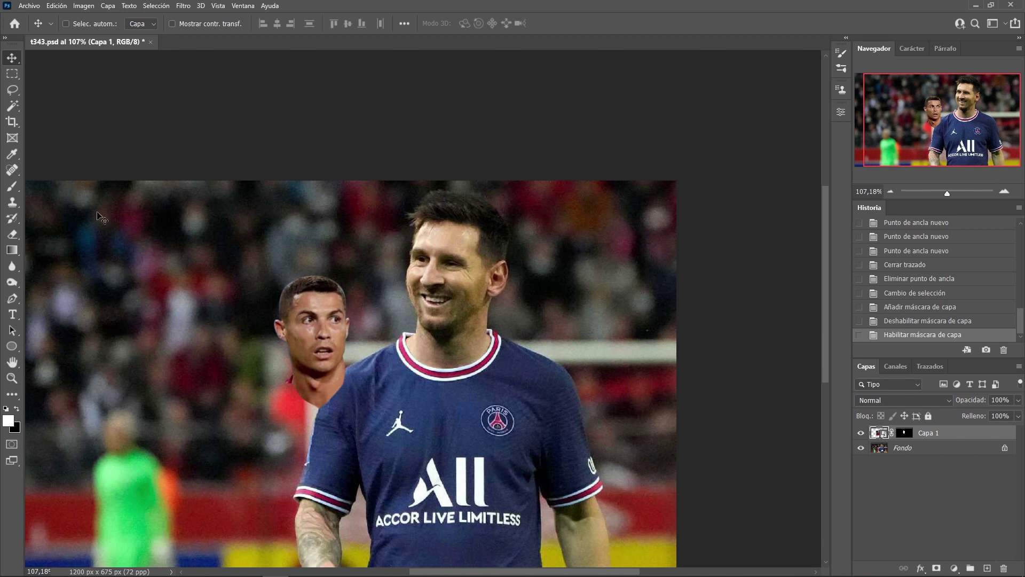
- Free-transform the head layer and flip Ronaldo's head with Voltear horizontal
key(ctrl)
key(ctrl+t)
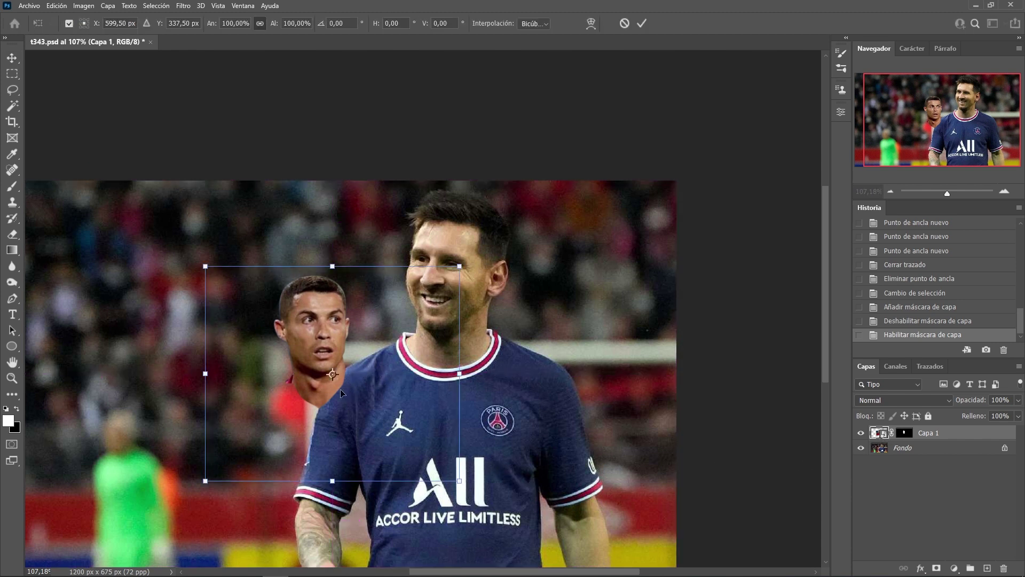
drag(333, 394, 459, 332)
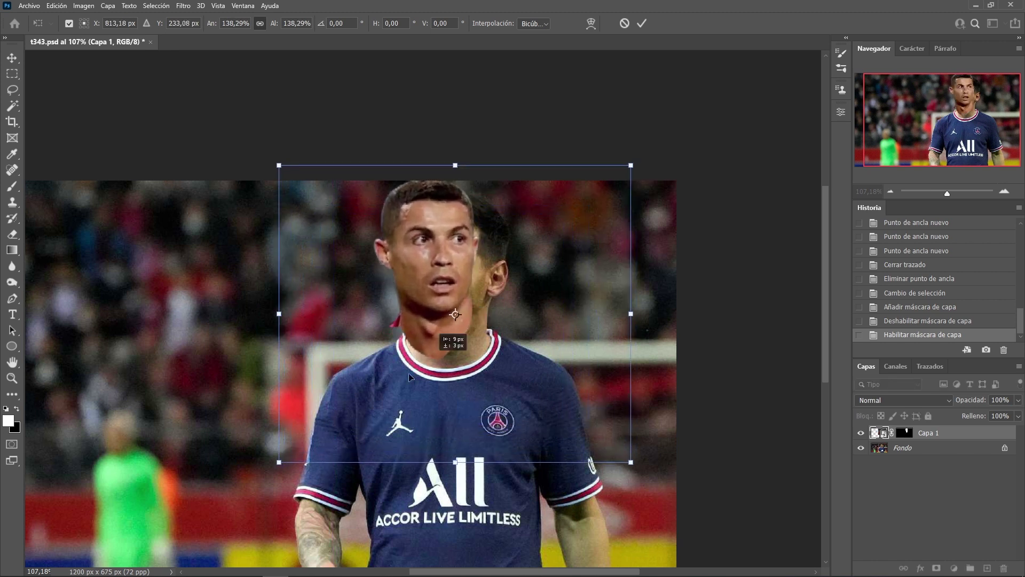
drag(427, 358, 340, 384)
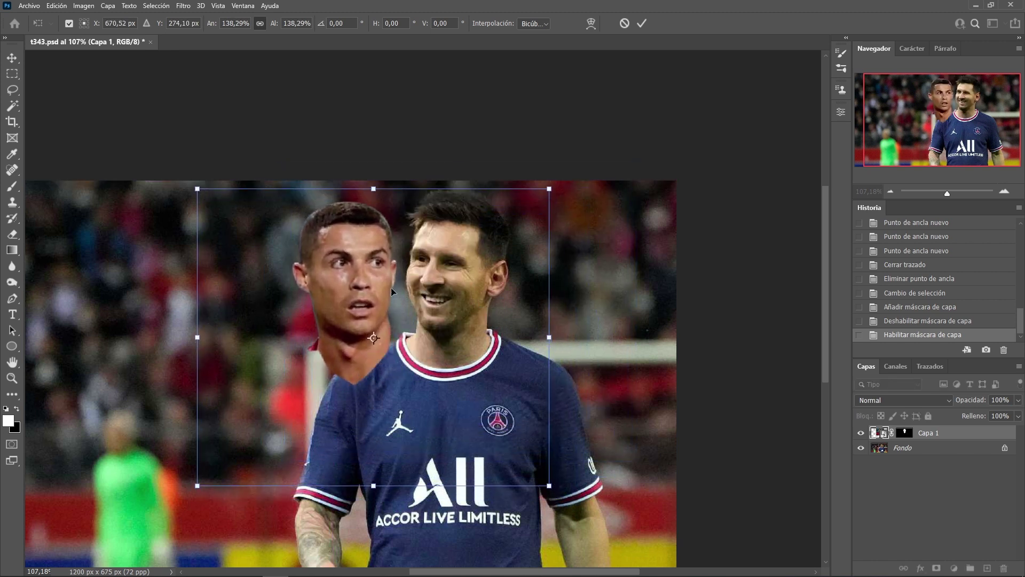
right_click(365, 272)
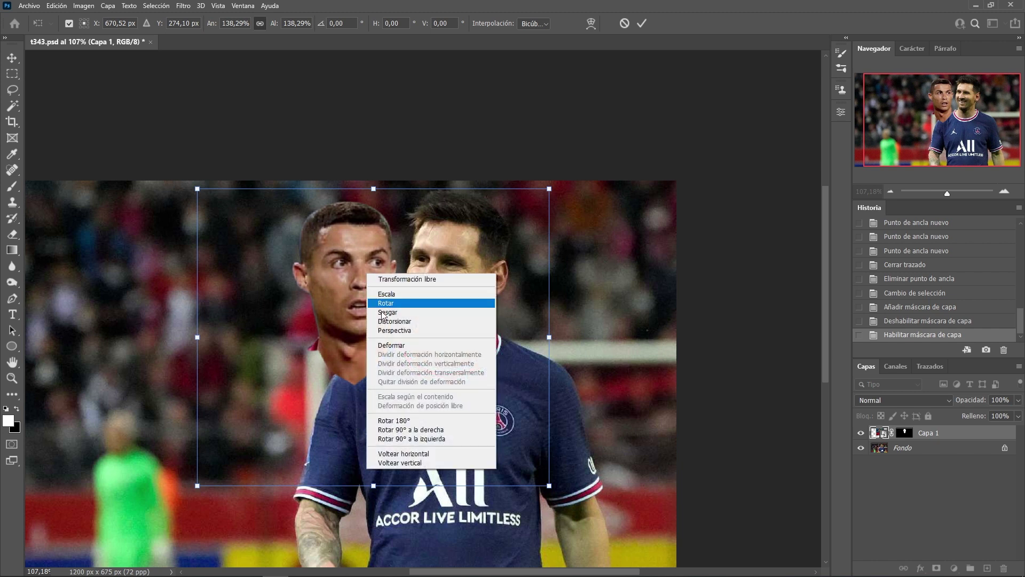
click(423, 454)
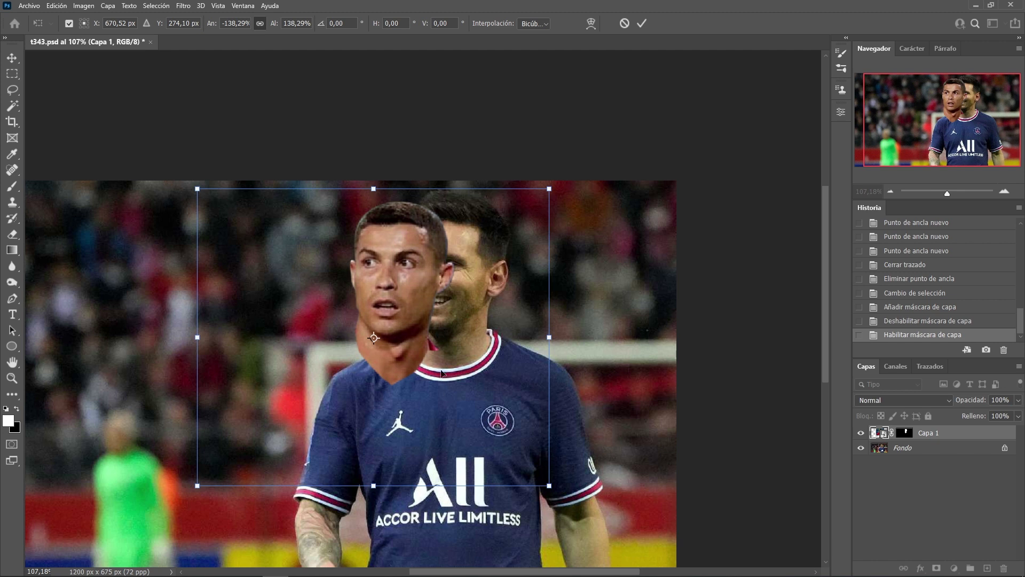
- Scale and position the mirrored head onto Messi's neck and commit the transform
mouse_move(417, 377)
mouse_down()
mouse_move(376, 376)
mouse_move(520, 381)
mouse_up()
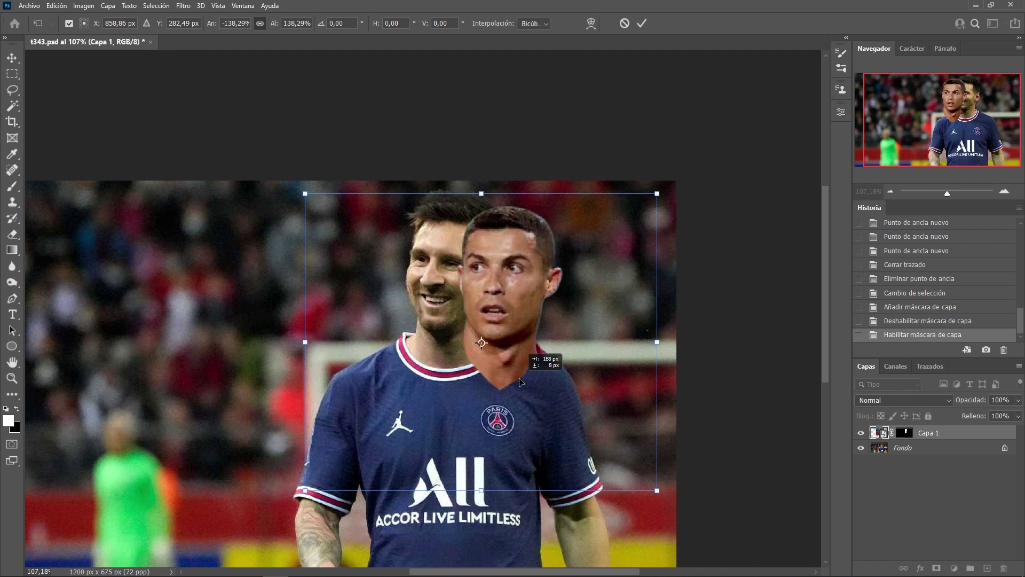
drag(481, 490, 483, 495)
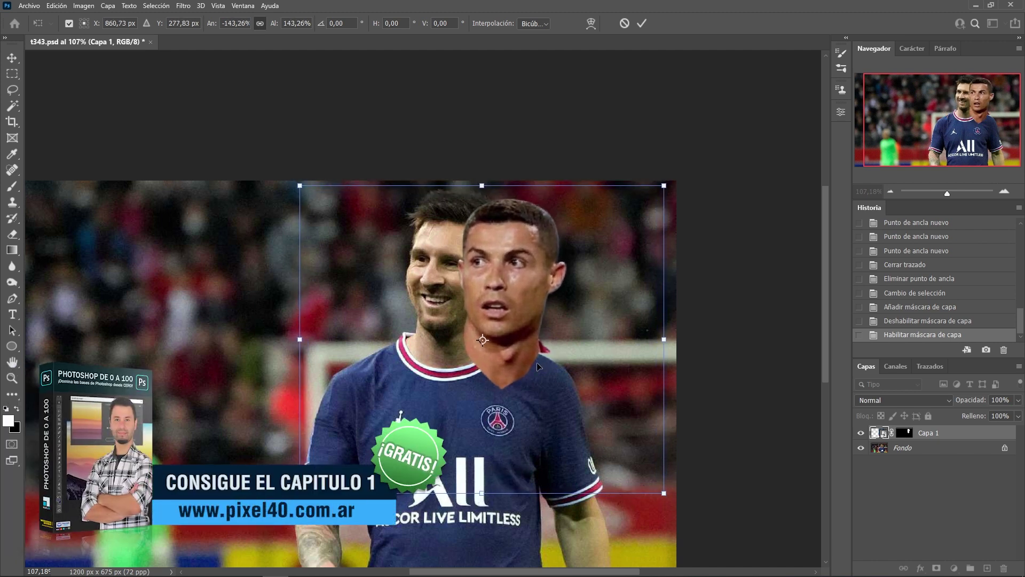
mouse_move(538, 367)
mouse_down()
mouse_move(426, 379)
mouse_move(478, 365)
mouse_up()
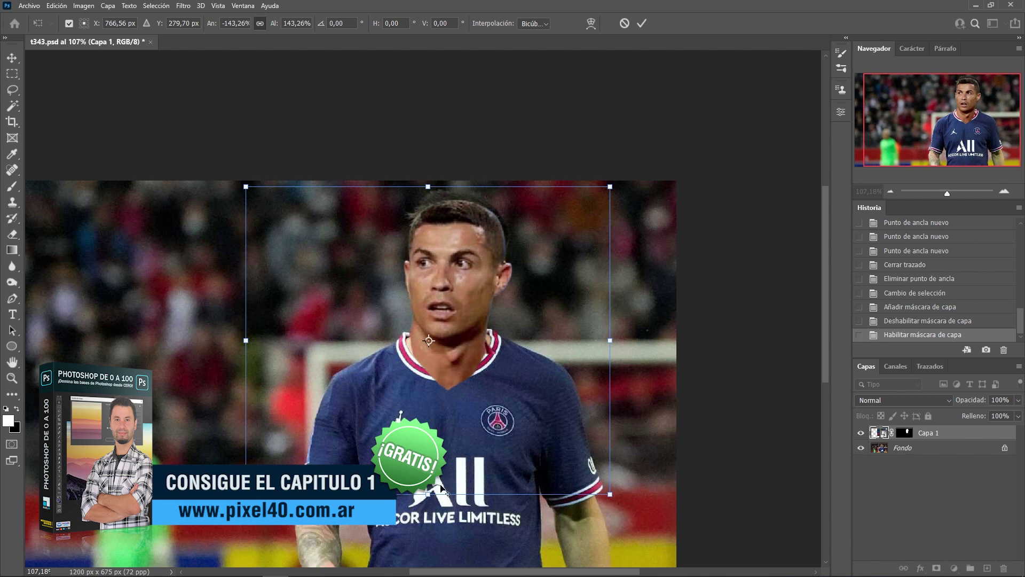
drag(441, 487, 443, 463)
drag(461, 410, 458, 408)
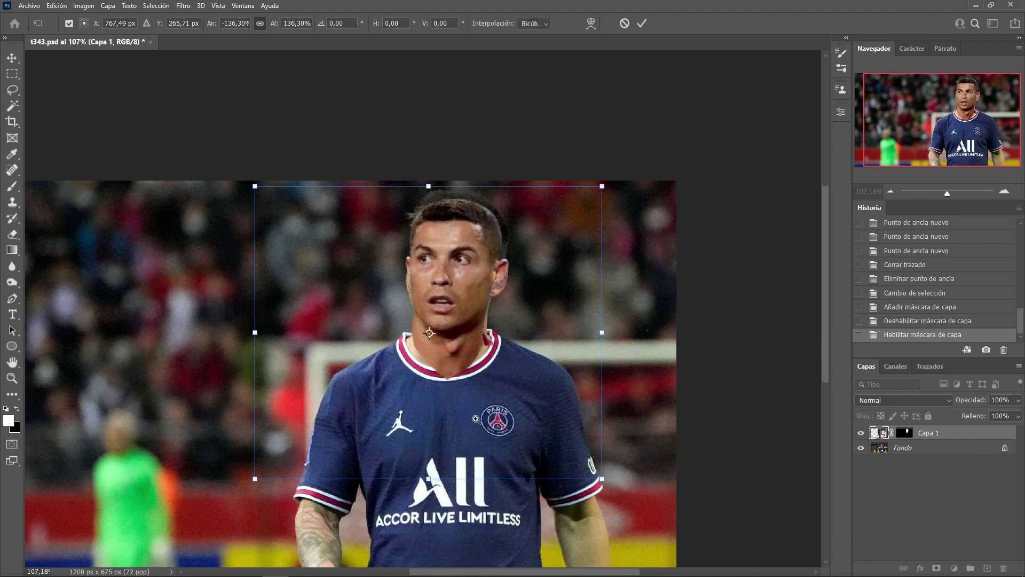
scroll(476, 419, down, 5)
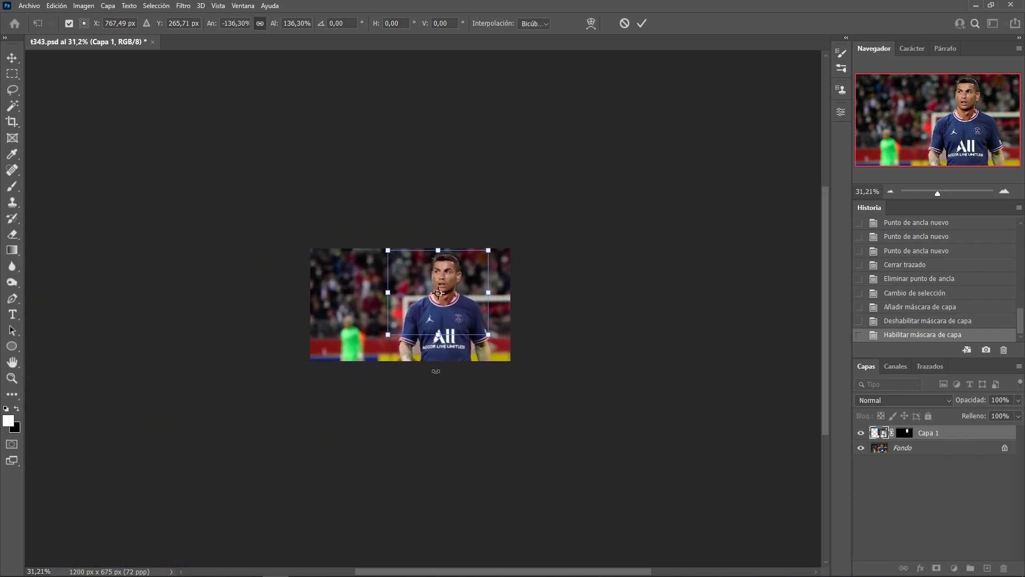
key(Return)
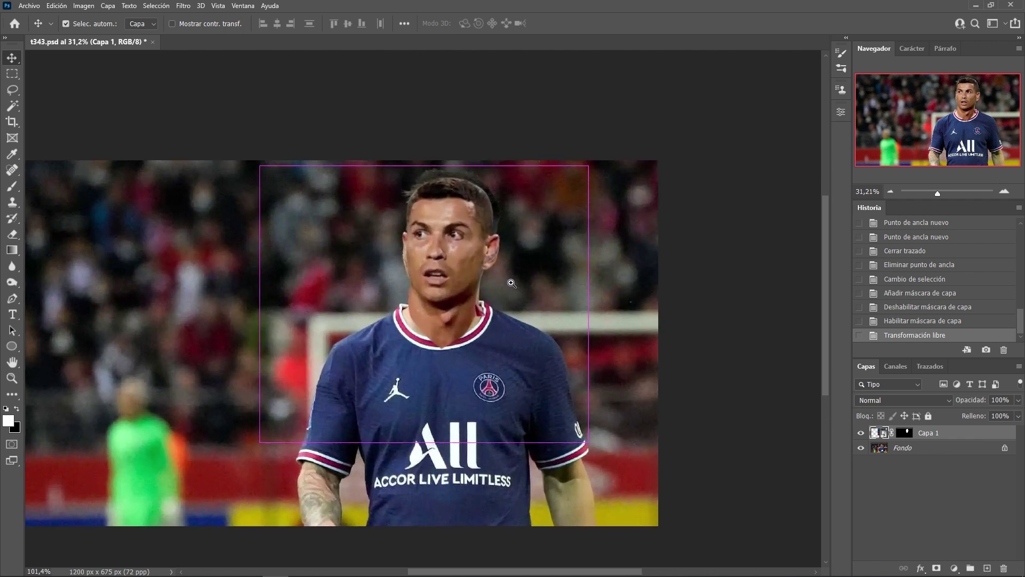
- Zoom in and toggle Capa 1 off and on to compare the head swap with Messi's face
drag(442, 321, 492, 309)
scroll(495, 411, down, 2)
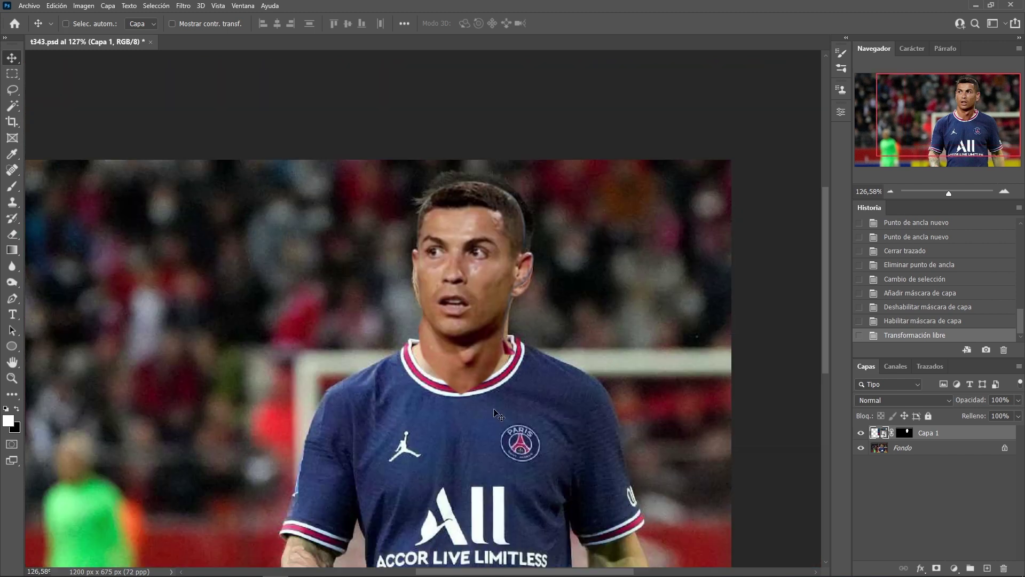
scroll(395, 446, down, 2)
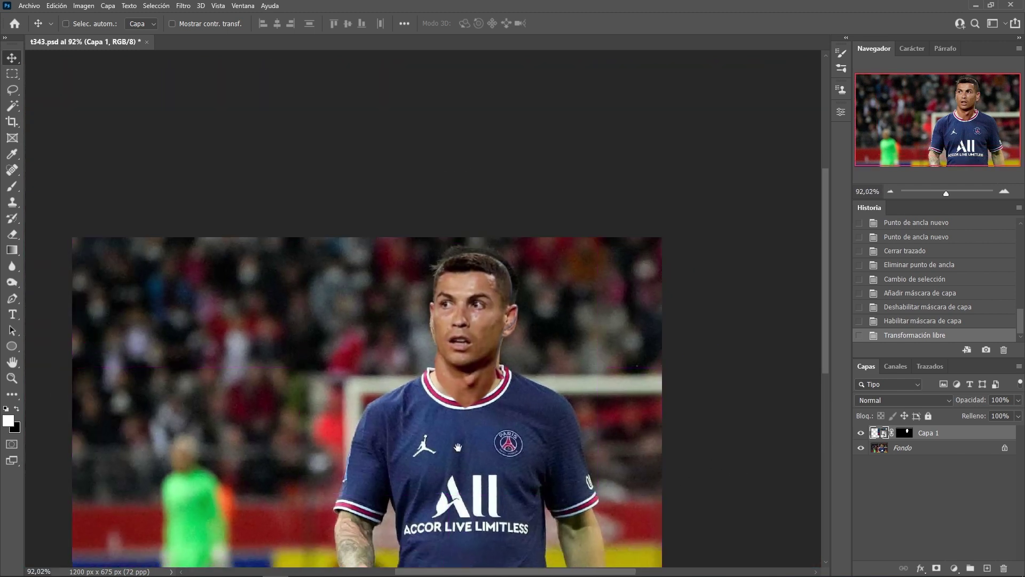
scroll(462, 242, down, 2)
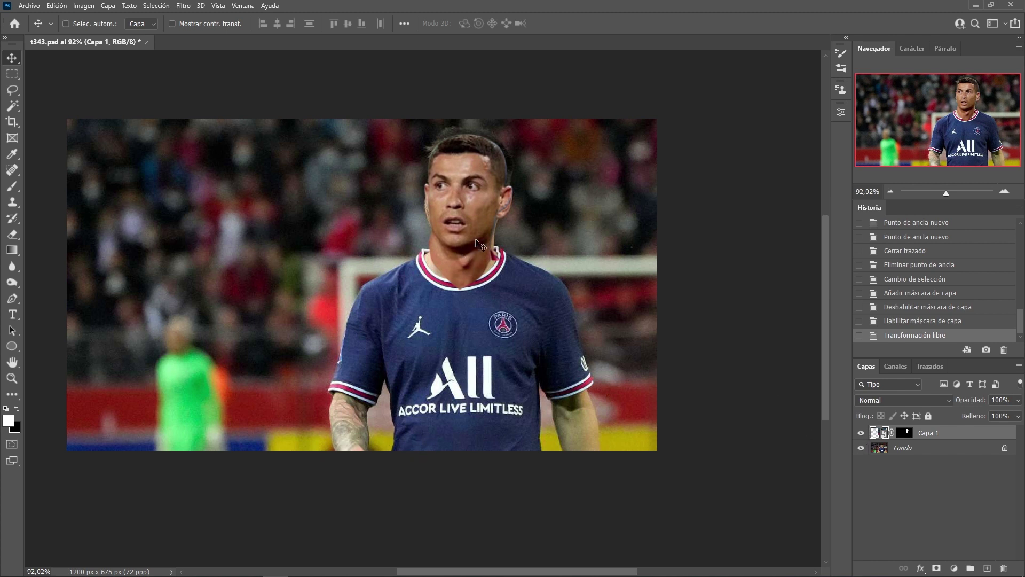
click(861, 433)
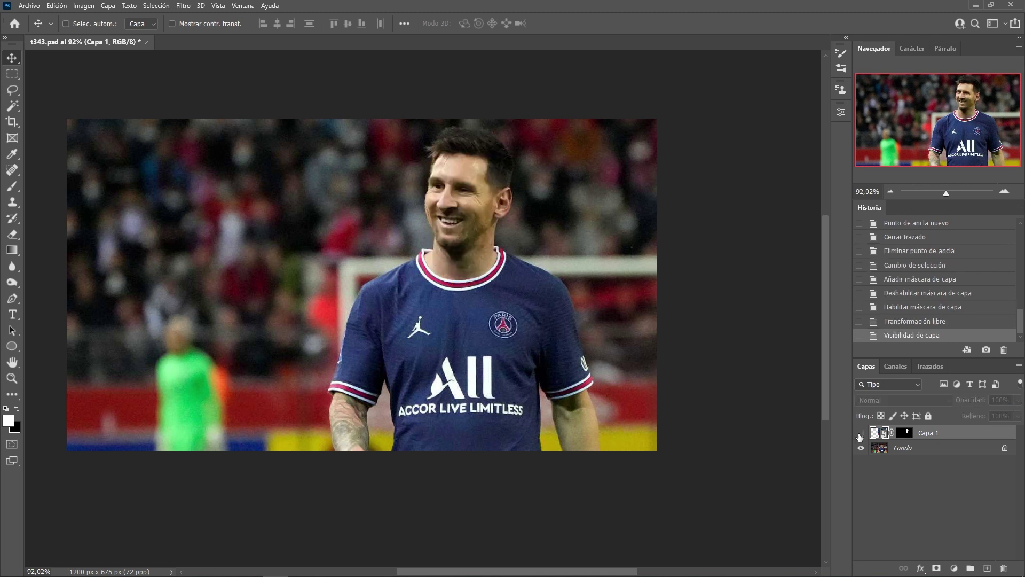
click(861, 434)
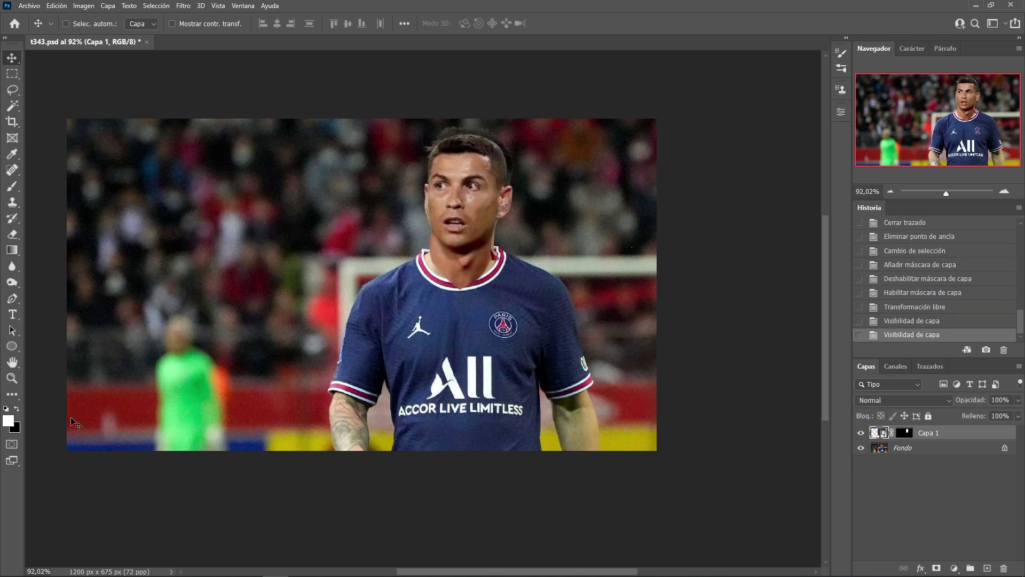
click(8, 422)
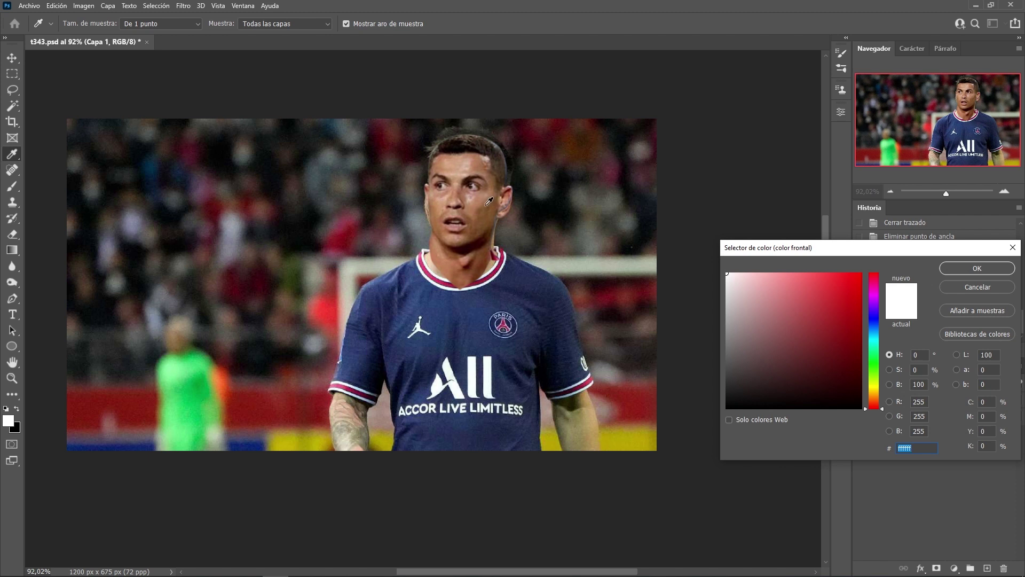
- Sample Ronaldo's cheek, brighten it to a warm orange foreground colour, and select the Fondo layer
drag(487, 204, 478, 200)
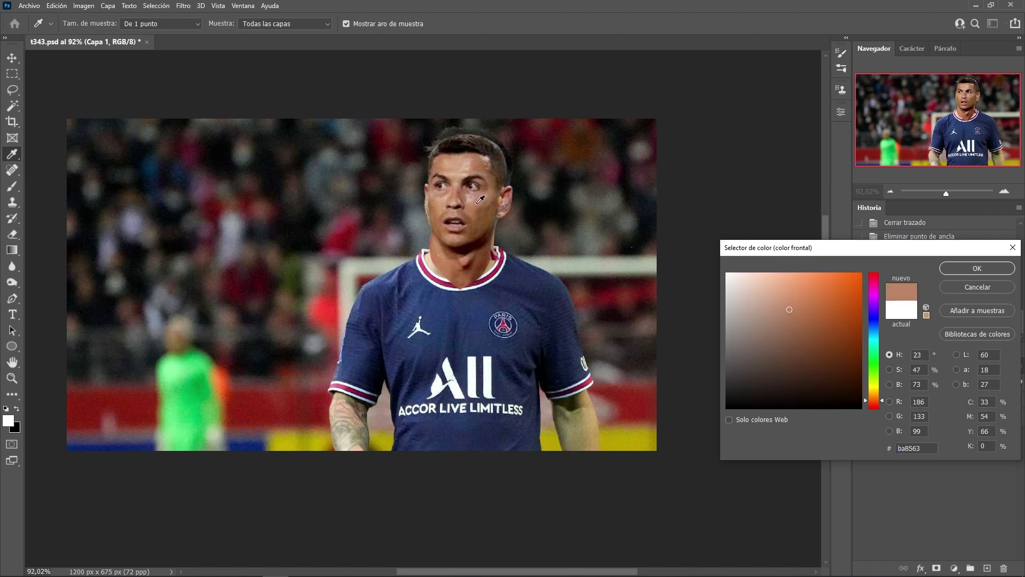
click(804, 302)
drag(813, 298, 815, 283)
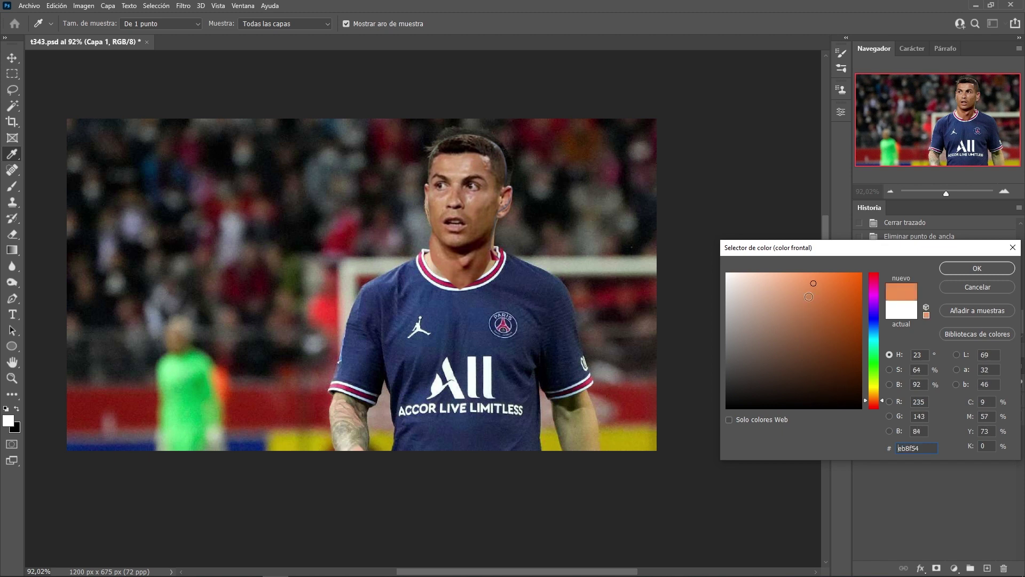
click(971, 269)
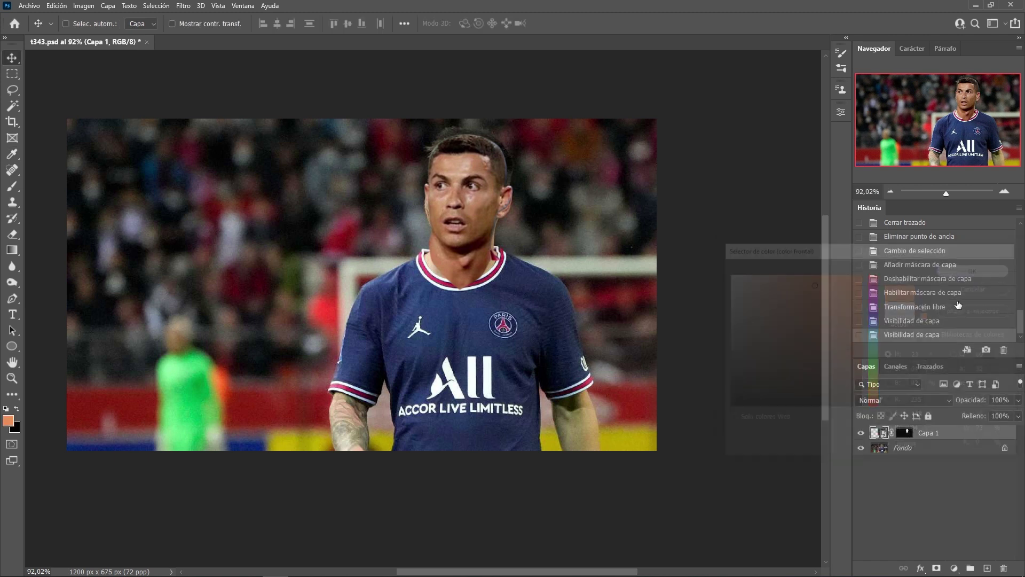
key(v)
click(907, 448)
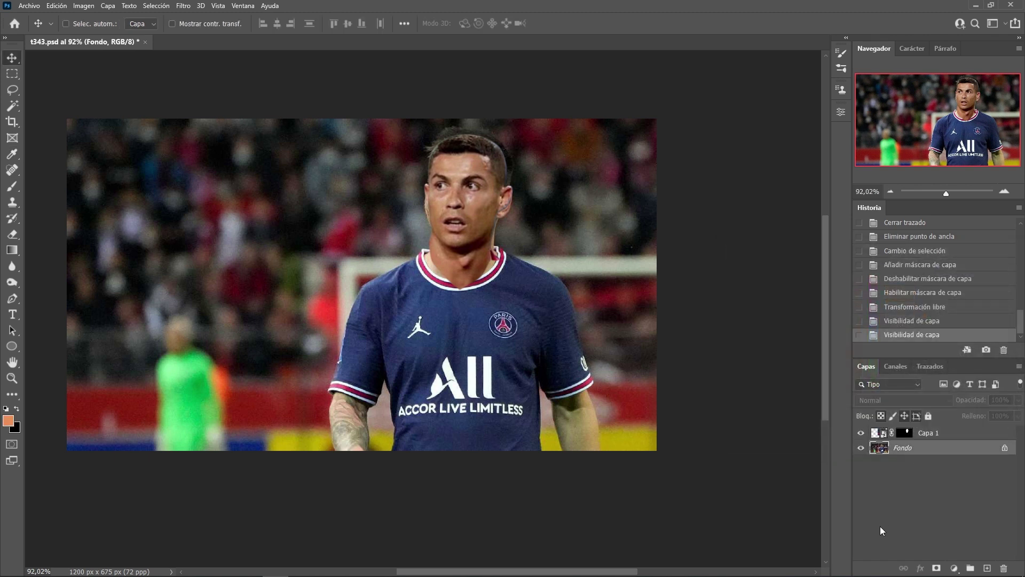
- Add an orange Solid Color fill in Luz fuerte (Hard Light) mode with its mask inverted to black
click(954, 565)
click(957, 380)
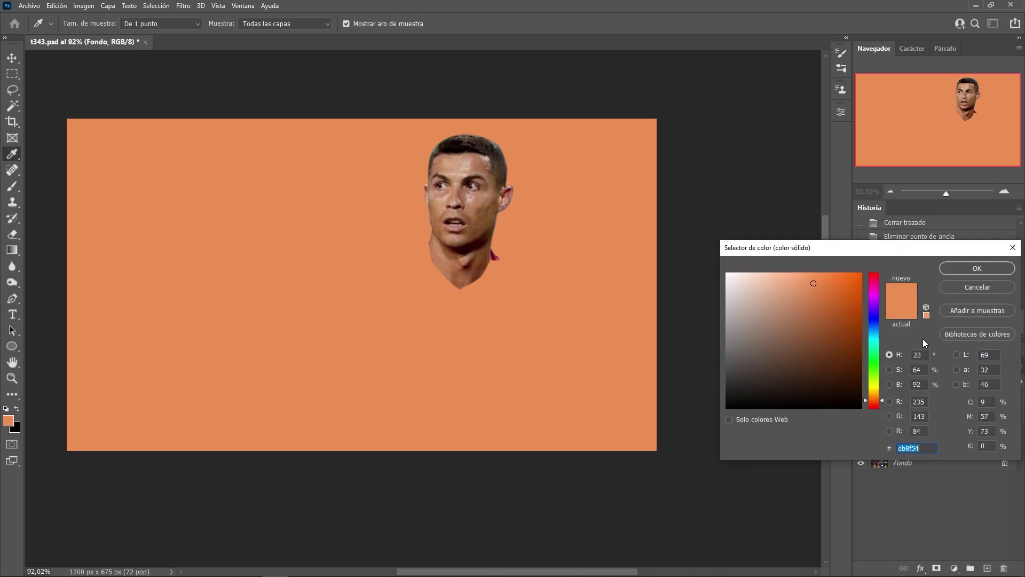
key(Return)
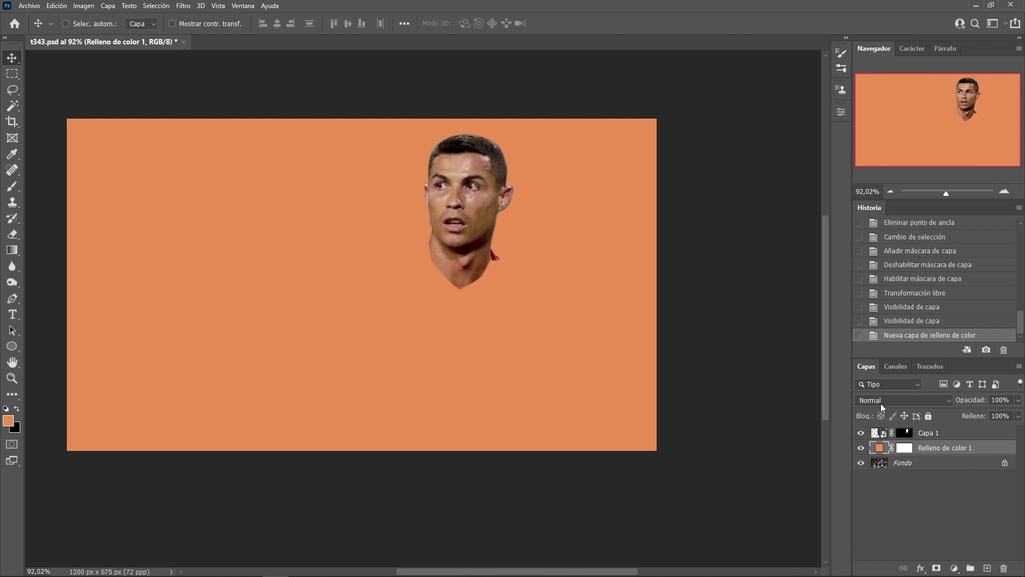
click(880, 402)
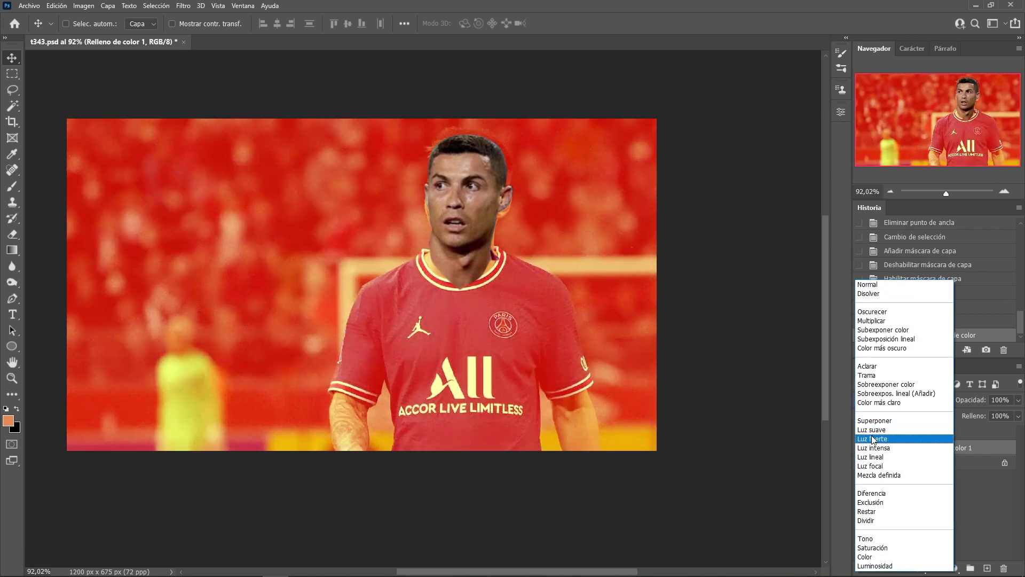
click(873, 438)
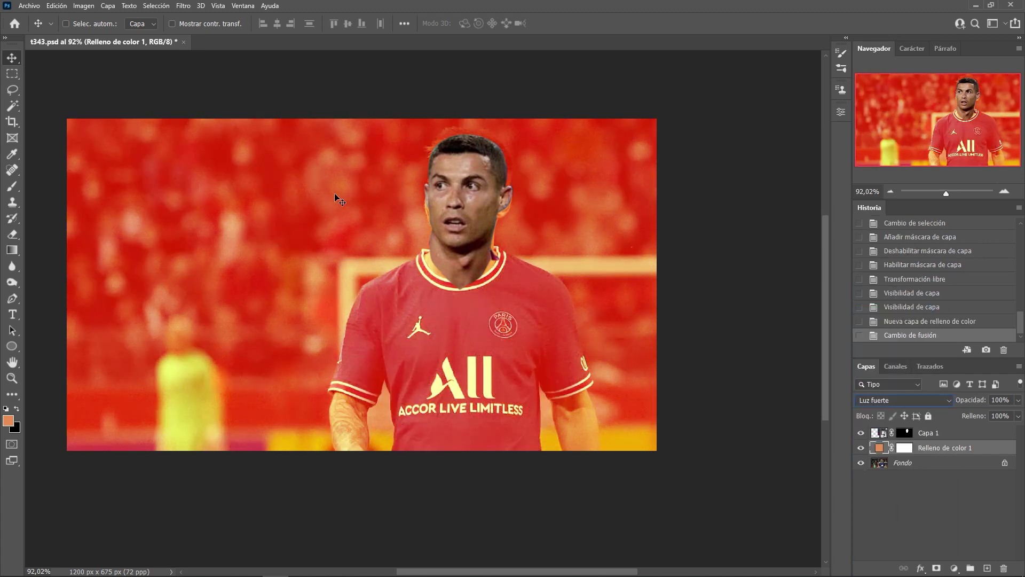
click(906, 452)
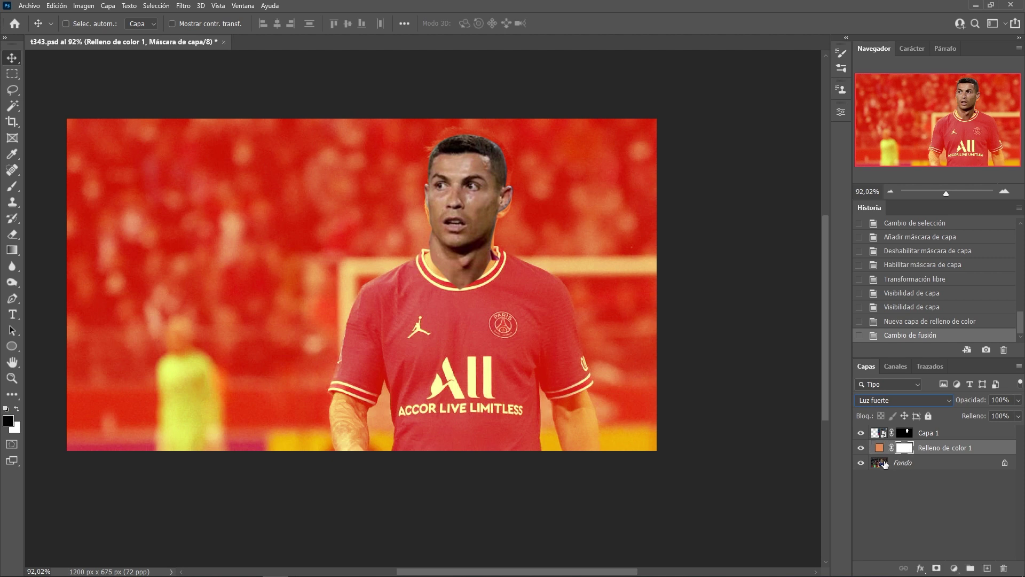
click(861, 433)
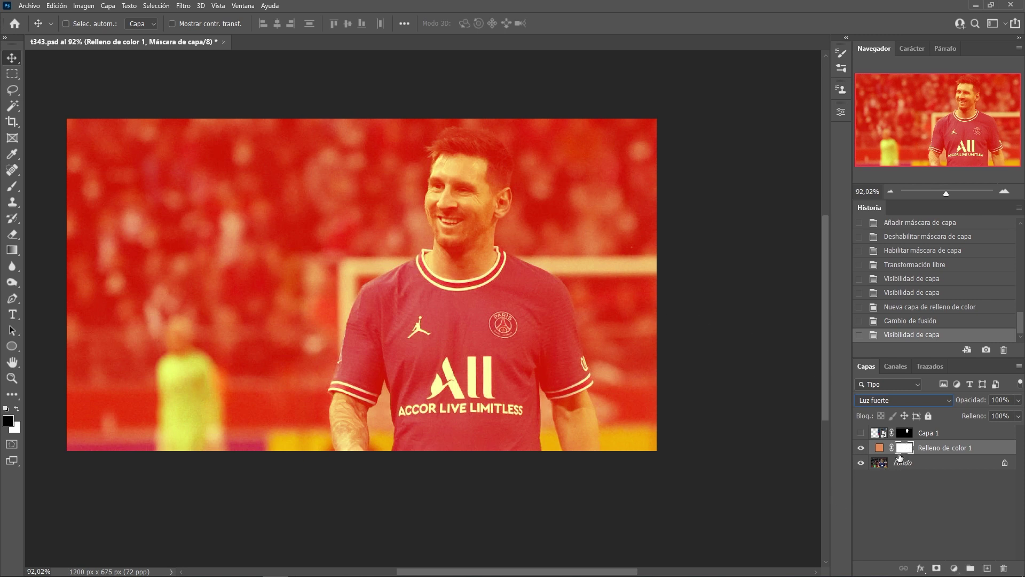
key(ctrl+i)
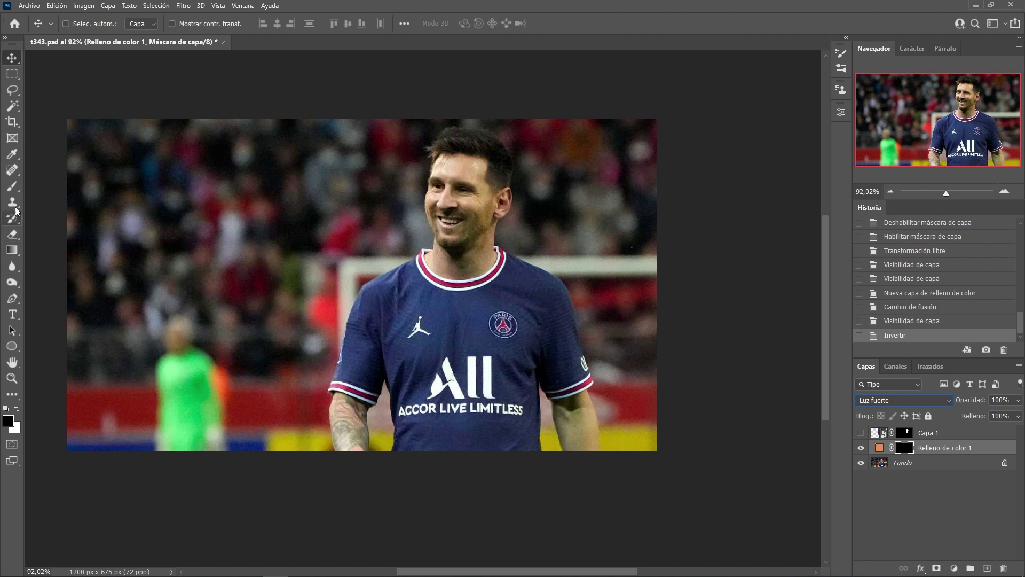
- Set up the Brush tool with a soft round tip at medium hardness
click(11, 186)
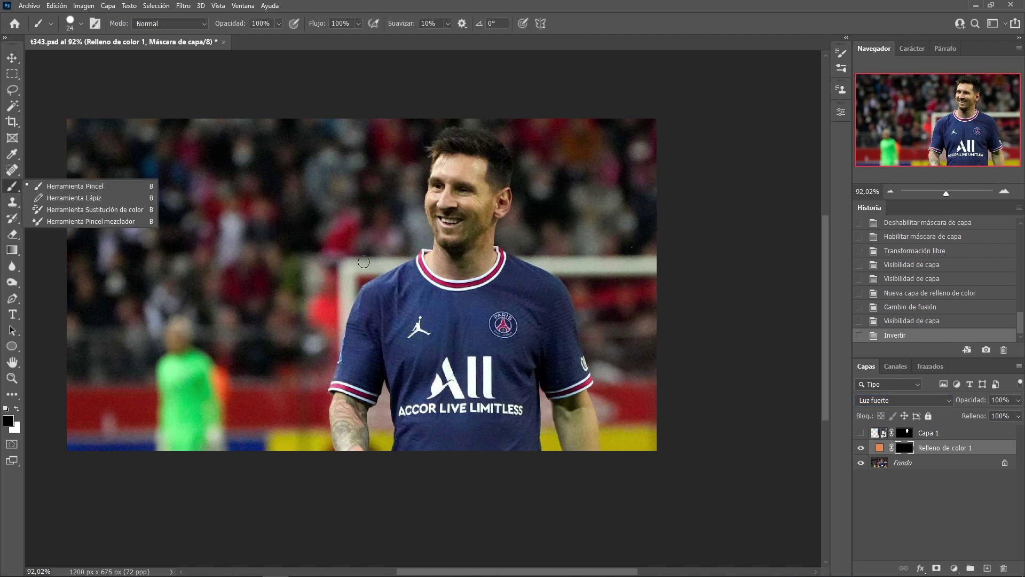
right_click(439, 311)
click(547, 356)
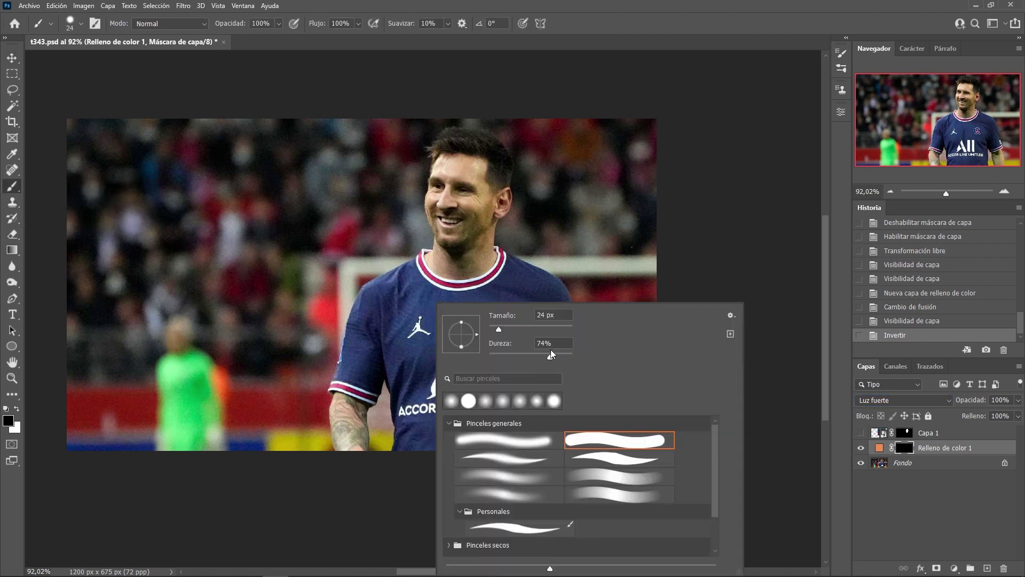
click(501, 439)
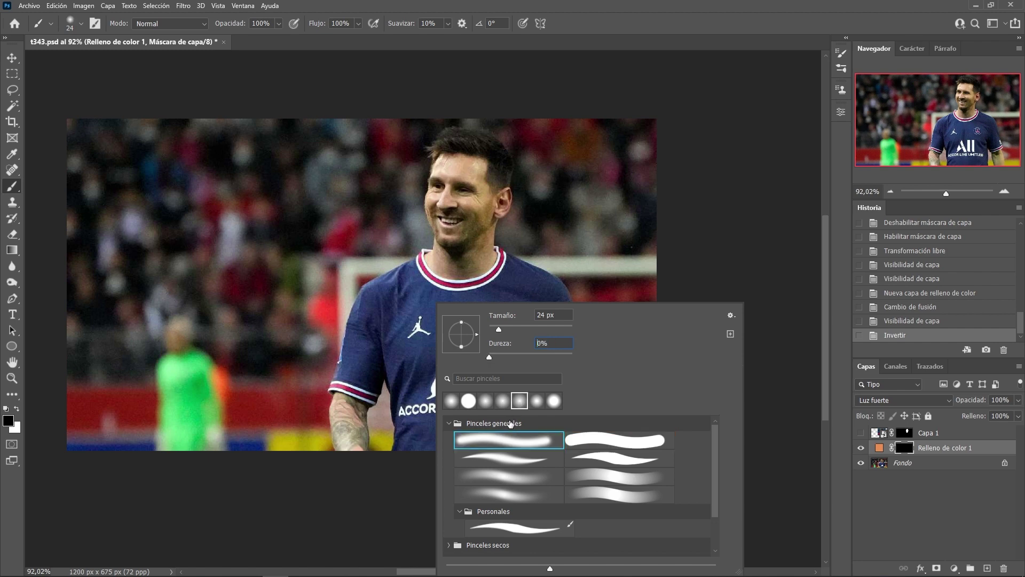
click(541, 355)
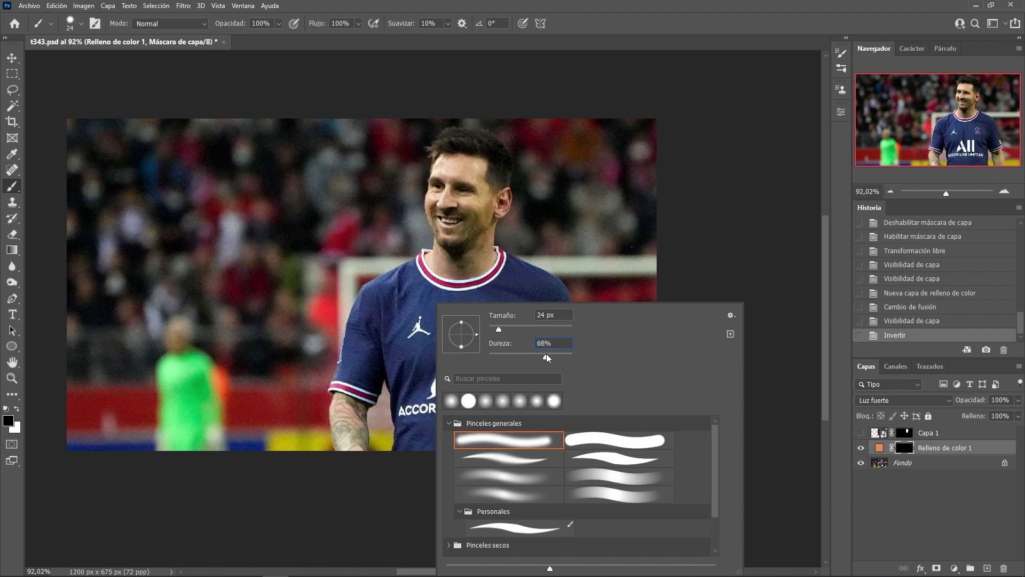
scroll(316, 430, up, 5)
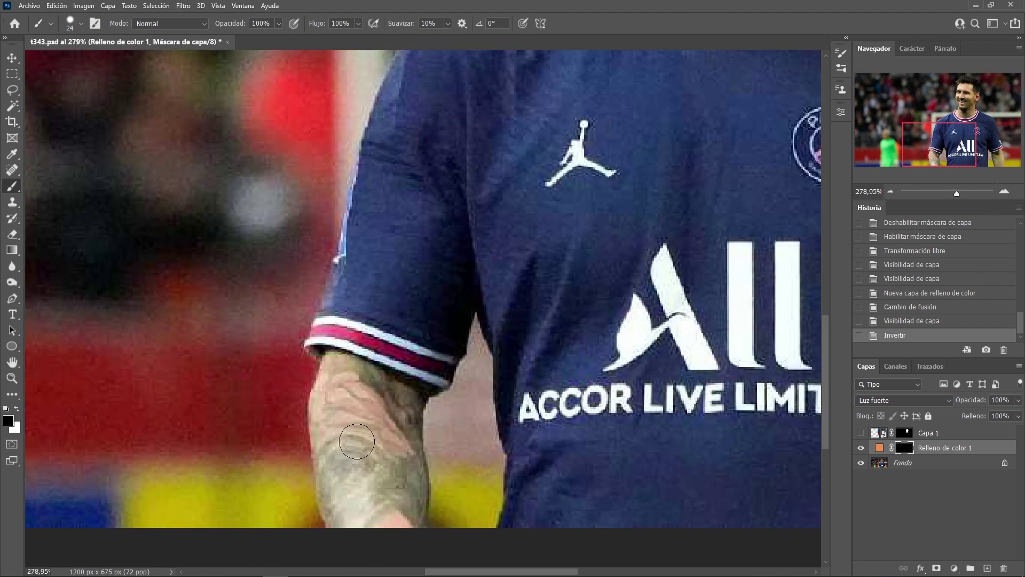
- Paint white on the fill mask to reveal the orange tint over both forearms
click(357, 441)
key(x)
mouse_move(345, 427)
mouse_down()
mouse_move(340, 436)
mouse_move(406, 458)
mouse_move(367, 382)
mouse_move(356, 478)
mouse_move(411, 469)
mouse_move(409, 515)
mouse_up()
drag(374, 478, 336, 510)
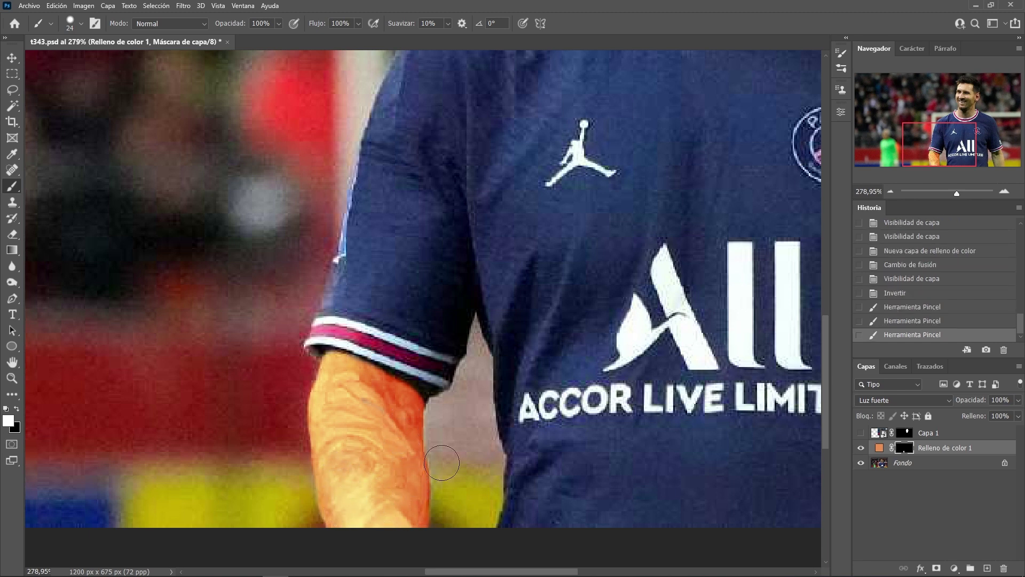
scroll(442, 463, right, 10)
mouse_move(516, 369)
mouse_down()
mouse_move(537, 499)
mouse_move(619, 491)
mouse_move(614, 406)
mouse_move(591, 340)
mouse_move(507, 374)
mouse_move(545, 390)
mouse_move(558, 451)
mouse_move(515, 406)
mouse_move(513, 427)
mouse_move(566, 373)
mouse_move(592, 460)
mouse_move(598, 421)
mouse_up()
drag(561, 321, 529, 347)
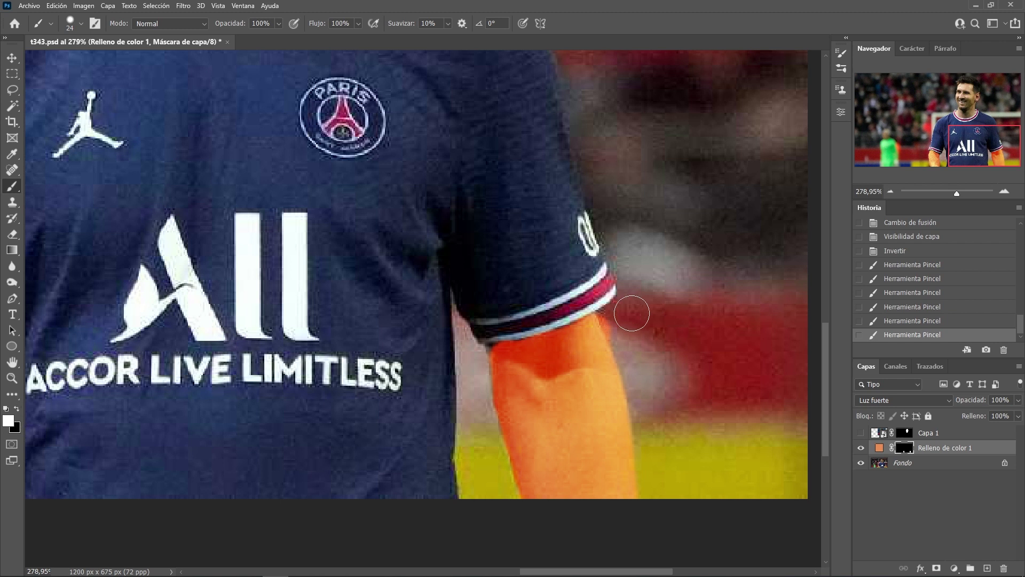
- Paint with black to clean tint spill along the sleeve cuffs
key(x)
drag(637, 337, 633, 350)
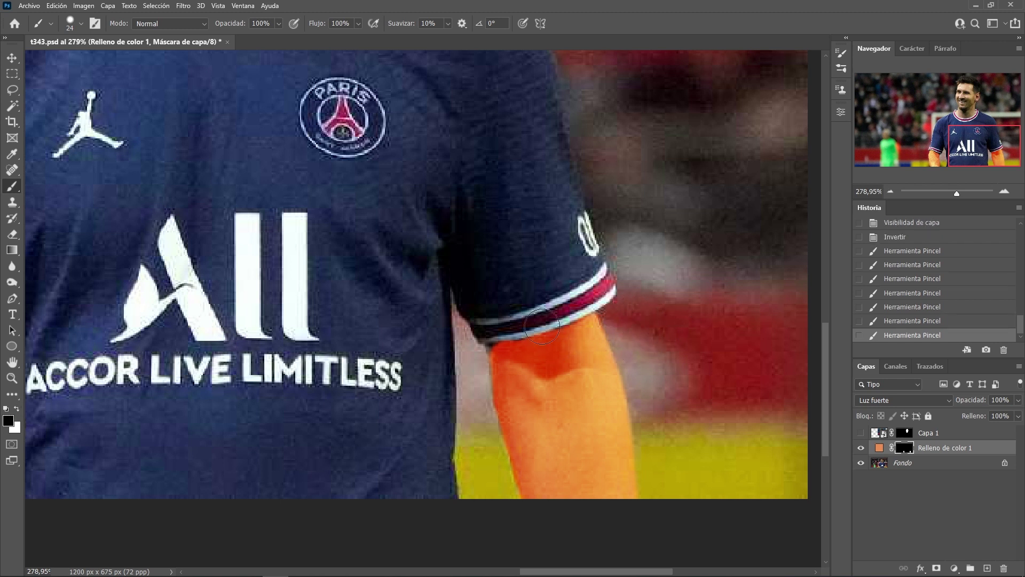
drag(493, 320, 517, 321)
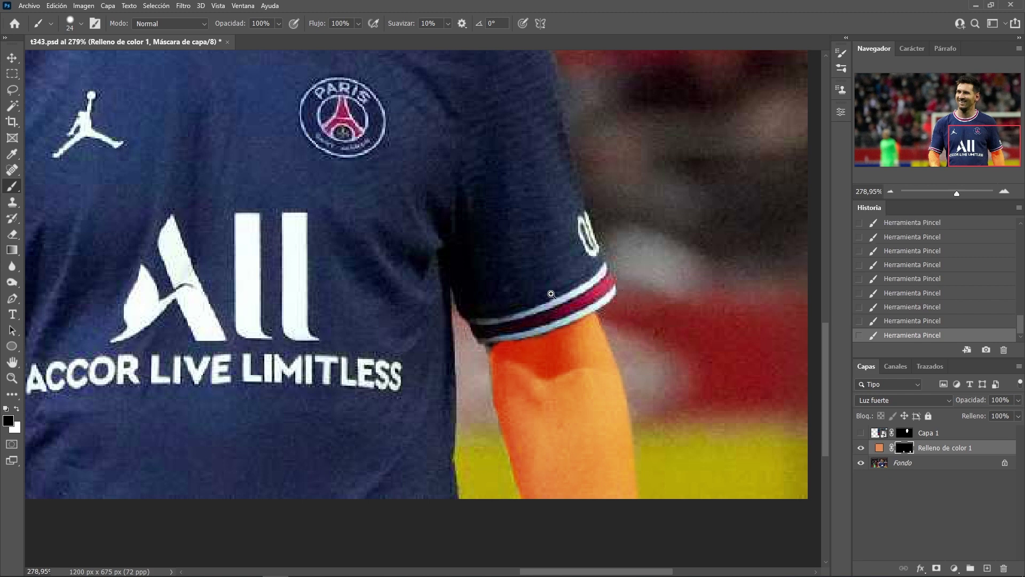
scroll(472, 357, down, 5)
scroll(441, 257, up, 6)
- Paint the orange tint over the neck, collar, chin and jaw, keeping the ear untinted
scroll(442, 262, down, 2)
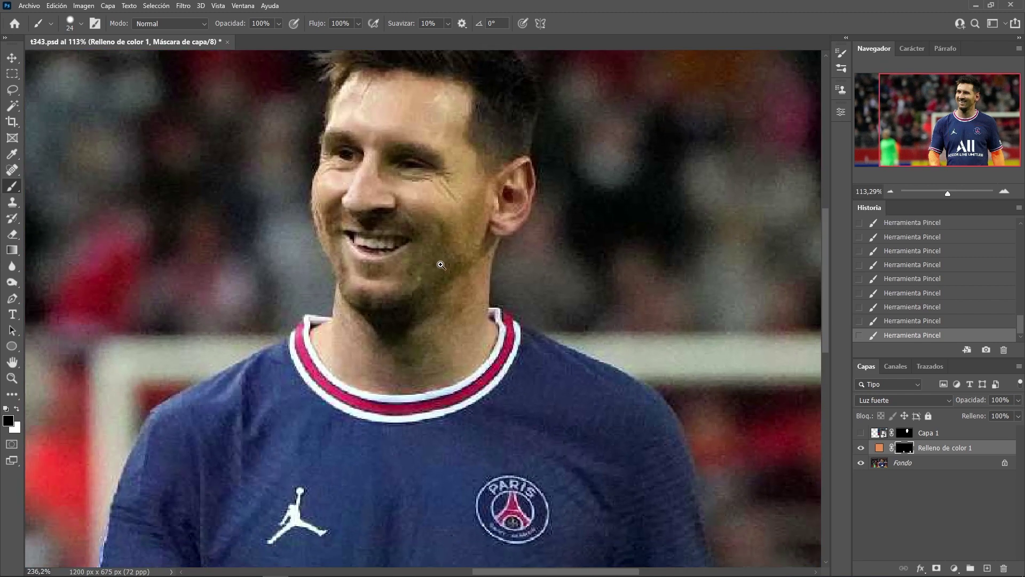
key(x)
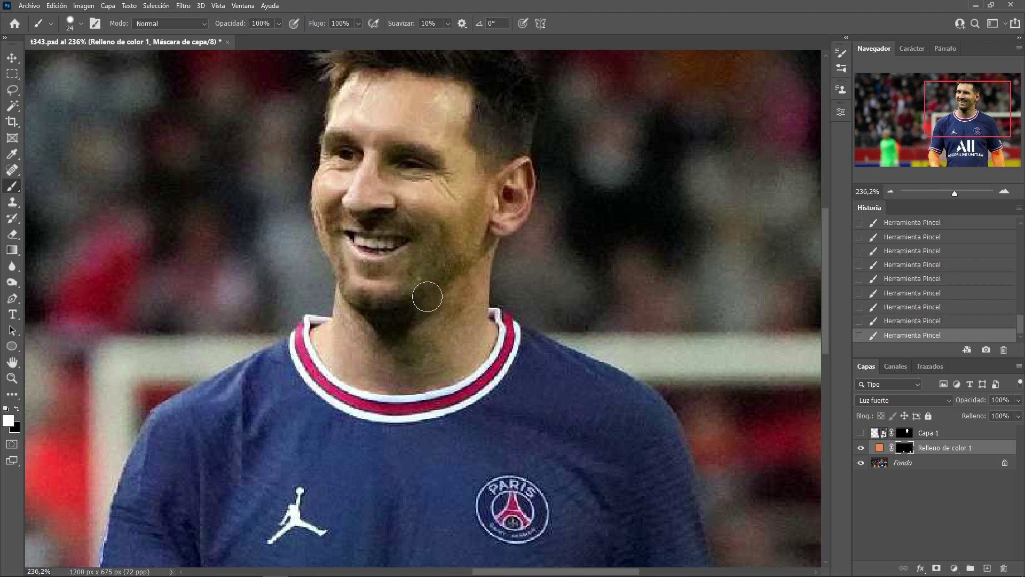
mouse_move(425, 296)
mouse_down()
mouse_move(434, 258)
mouse_move(441, 338)
mouse_move(491, 229)
mouse_move(462, 328)
mouse_move(483, 339)
mouse_move(422, 374)
mouse_move(376, 372)
mouse_up()
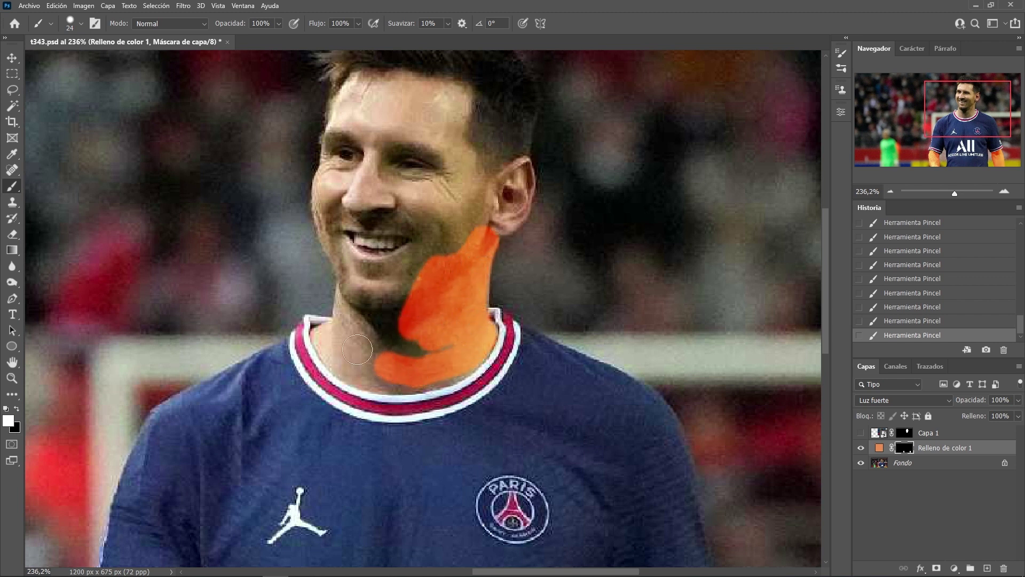
mouse_move(323, 326)
mouse_down()
mouse_move(345, 373)
mouse_move(395, 387)
mouse_move(470, 368)
mouse_move(488, 344)
mouse_move(362, 311)
mouse_move(342, 326)
mouse_move(363, 347)
mouse_move(444, 336)
mouse_move(436, 293)
mouse_up()
key(x)
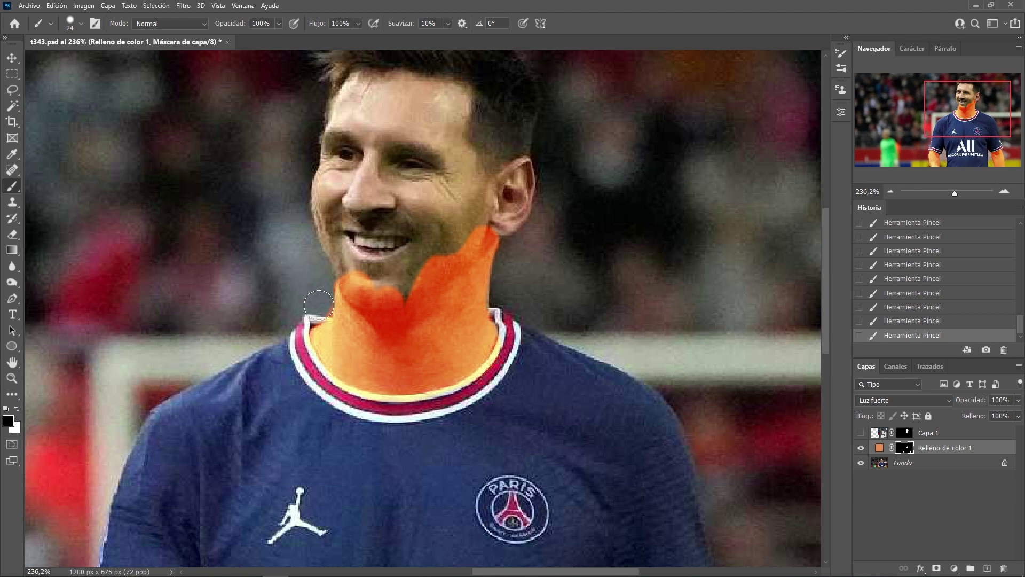
key(x)
mouse_move(497, 208)
mouse_down()
mouse_move(369, 292)
mouse_move(341, 256)
mouse_move(427, 230)
mouse_move(527, 235)
mouse_up()
key(x)
key(ctrl+1)
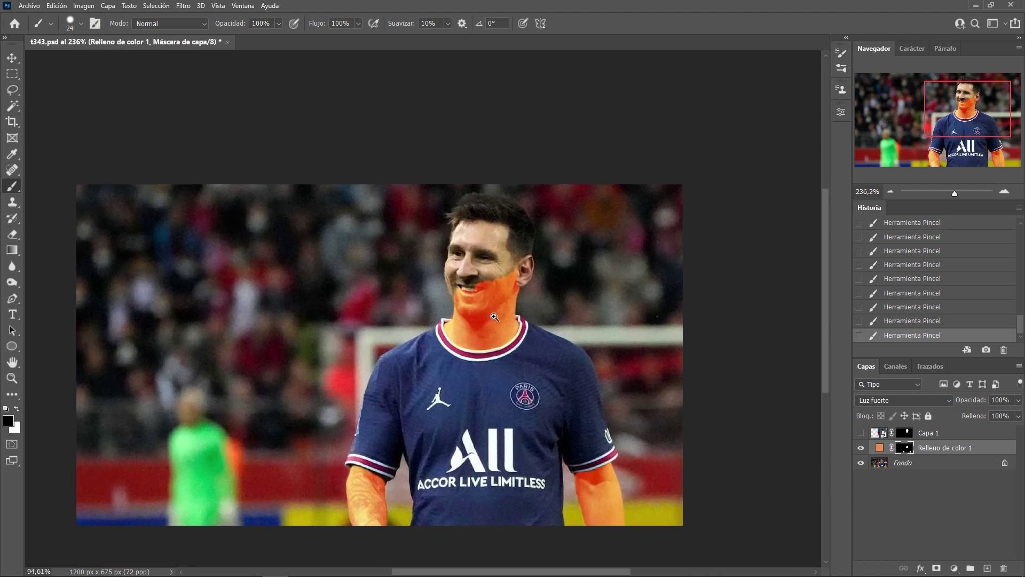
- Re-show Capa 1 and recolour Relleno de color 1 from orange to a muted brown skin tone
click(861, 433)
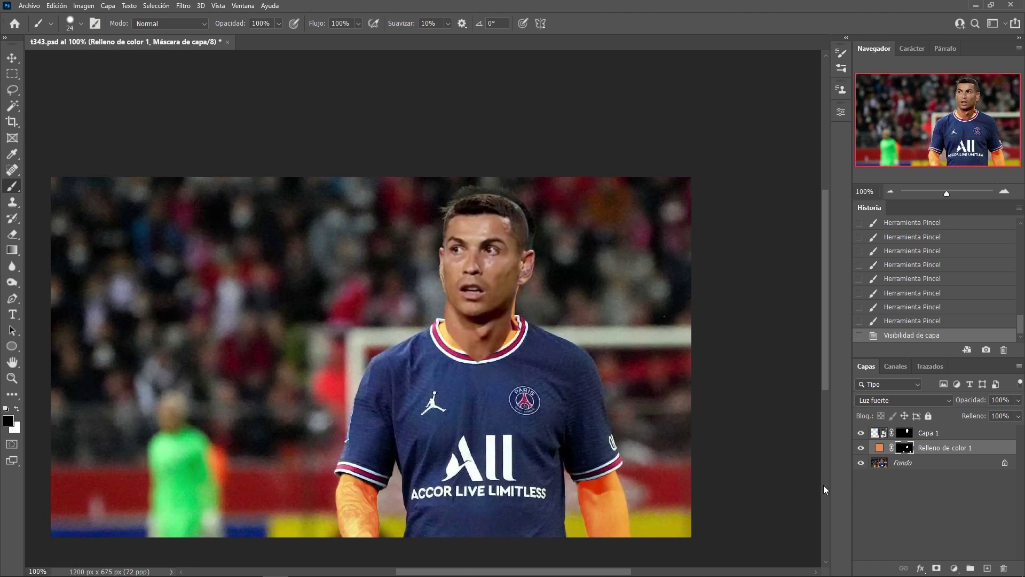
double_click(878, 448)
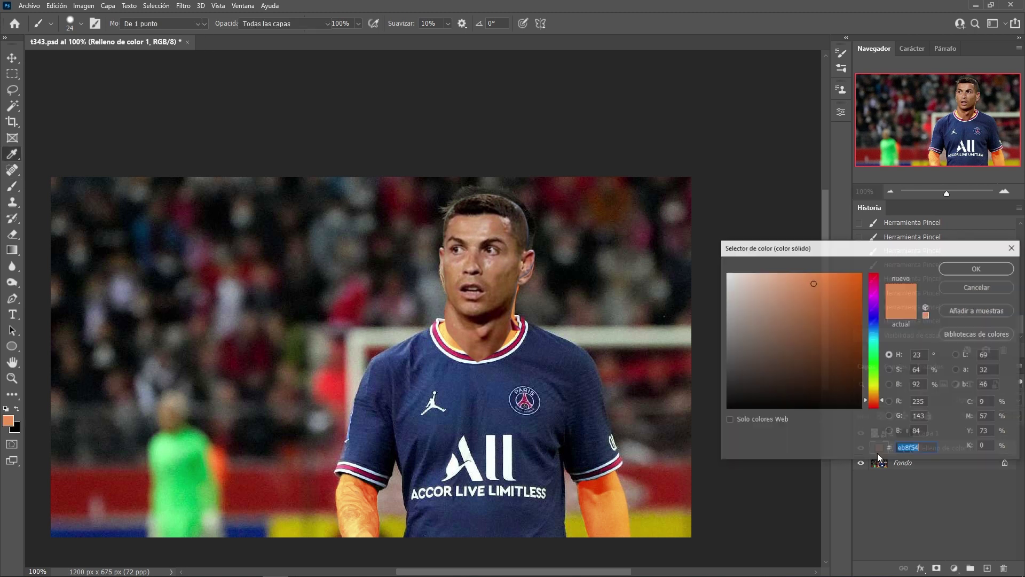
mouse_move(805, 358)
mouse_down()
mouse_move(826, 346)
mouse_move(784, 329)
mouse_move(810, 326)
mouse_move(808, 337)
mouse_move(778, 345)
mouse_up()
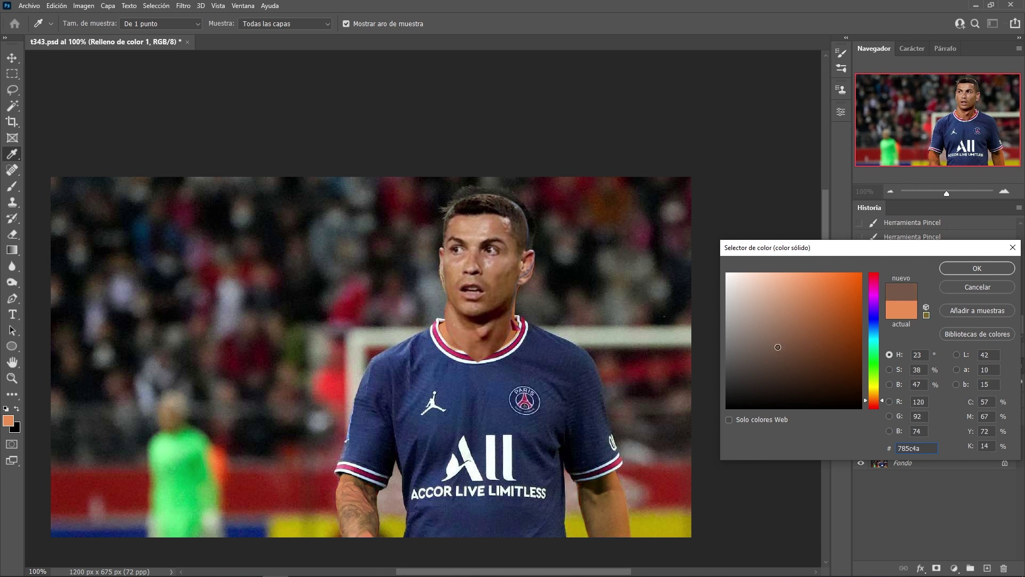
key(Return)
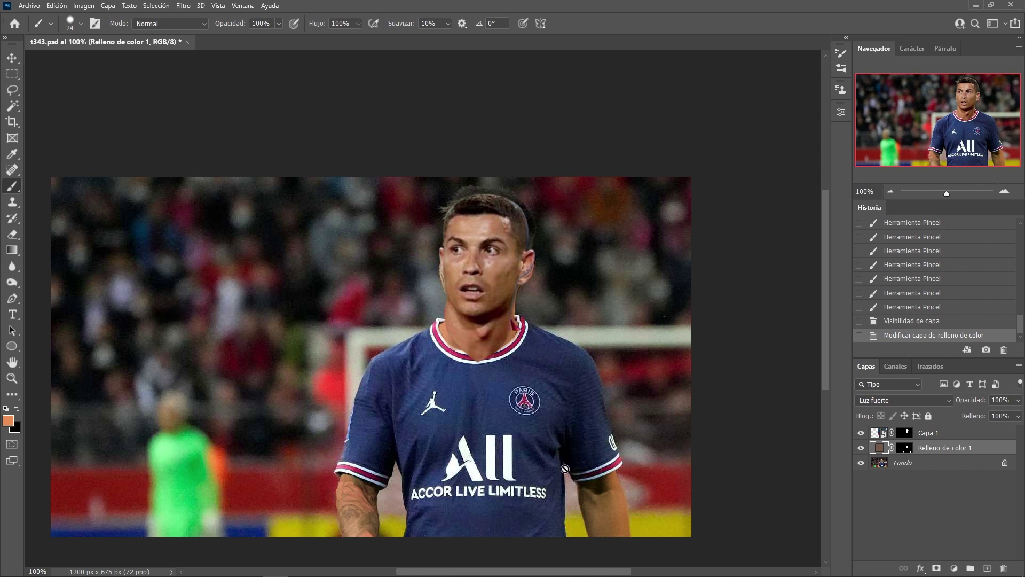
scroll(544, 483, right, 3)
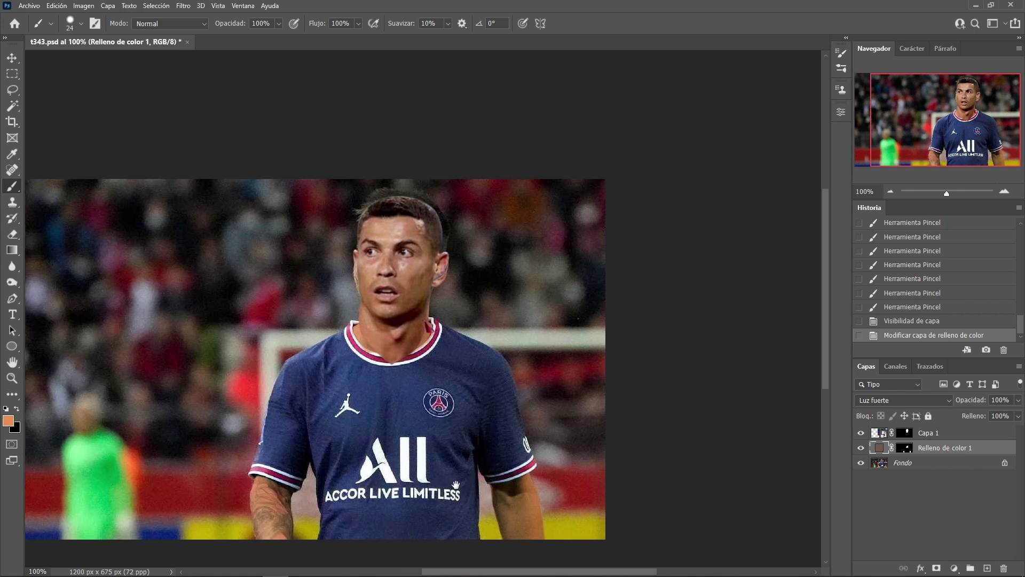
- Toggle the skin tint fill layer off and on to compare
click(861, 448)
click(861, 448)
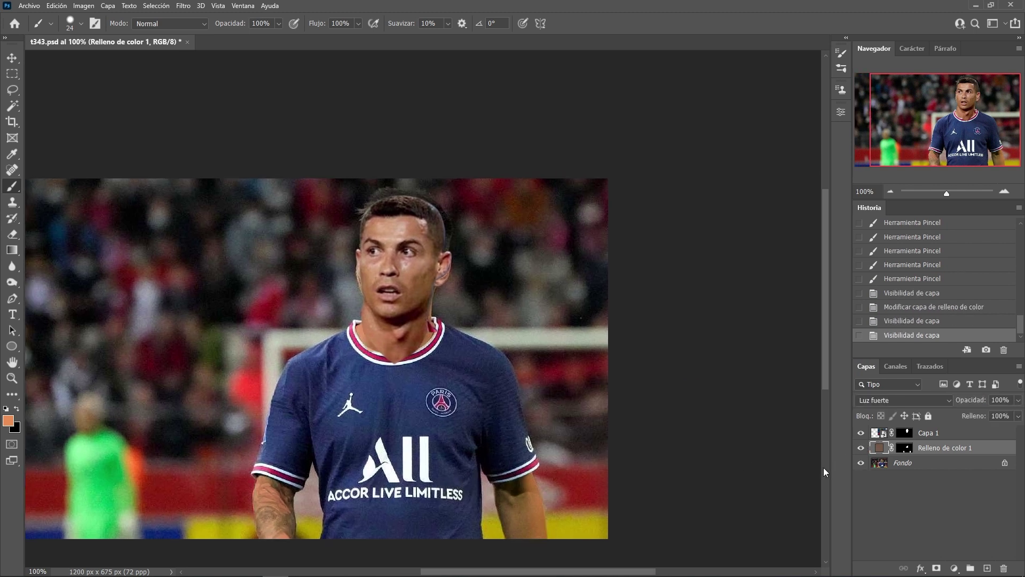
click(861, 450)
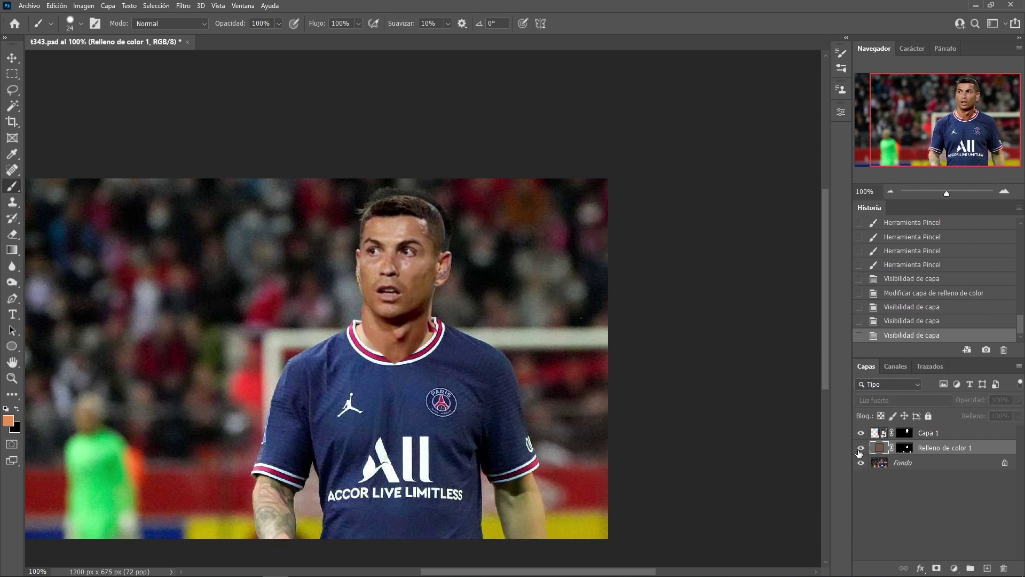
click(861, 448)
- Target Capa 1's mask, zoom to the collar, and set a large soft brush at 10% flow
click(905, 433)
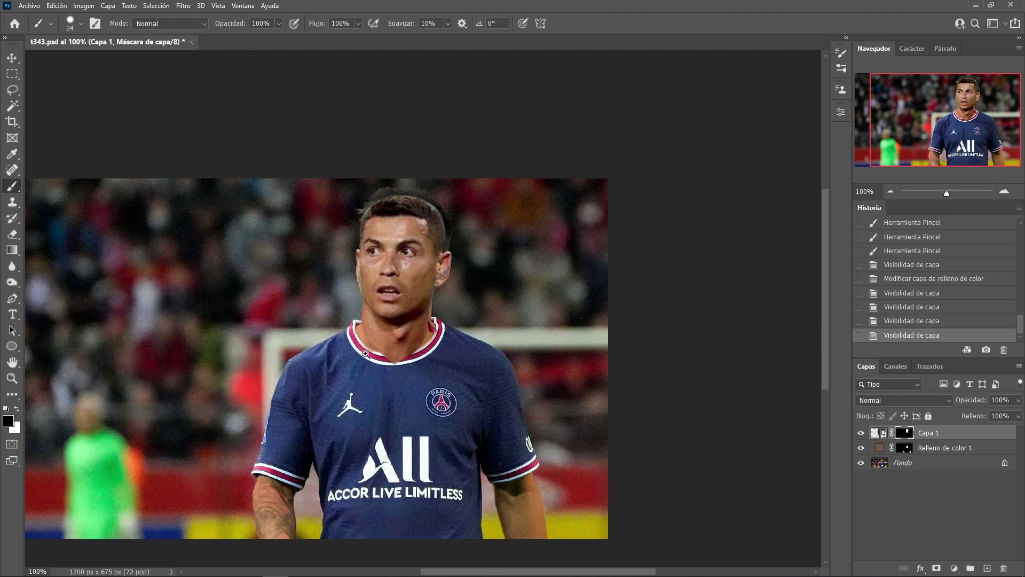
drag(365, 353, 409, 344)
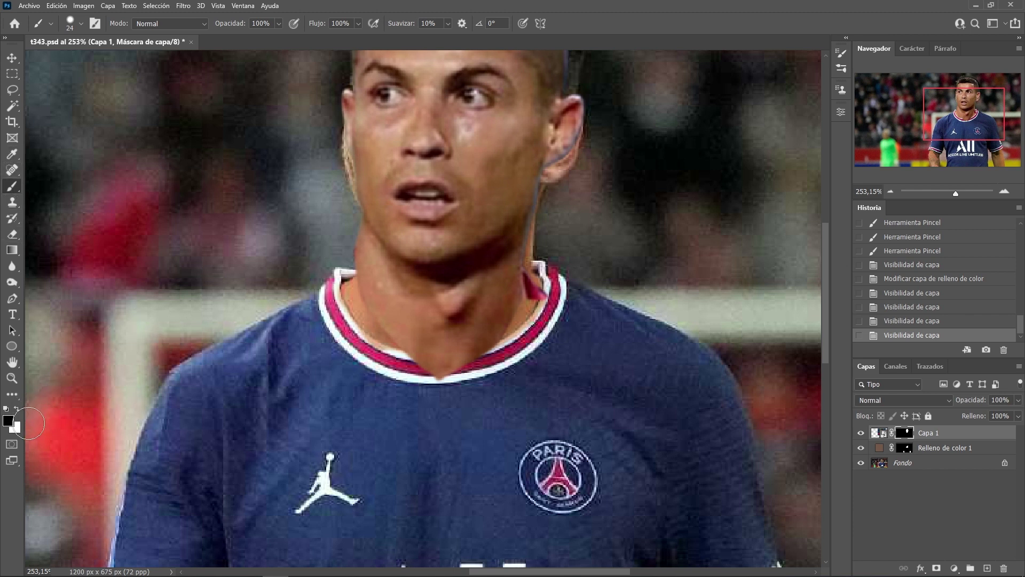
right_click(355, 359)
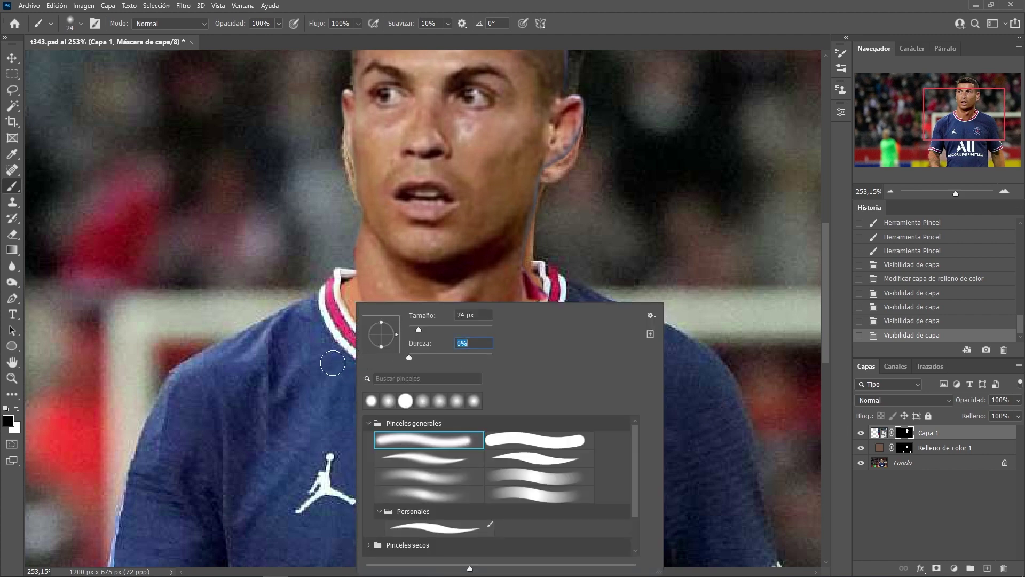
drag(283, 374, 313, 387)
drag(428, 398, 443, 406)
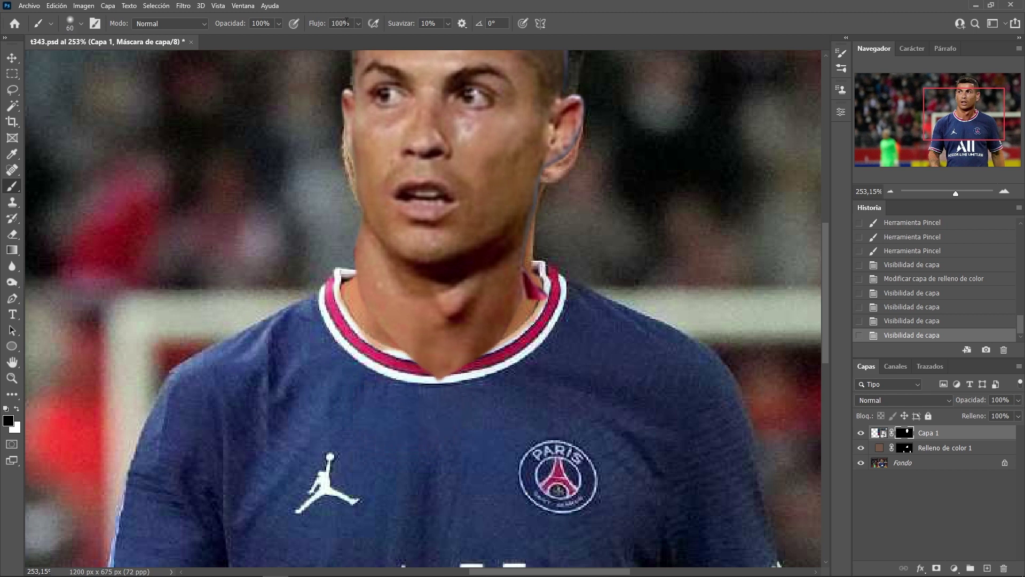
text(10)
key(Return)
- Softly paint the mask along both sides of the neck seam at the collar
mouse_move(444, 407)
mouse_down()
mouse_move(532, 308)
mouse_move(368, 355)
mouse_up()
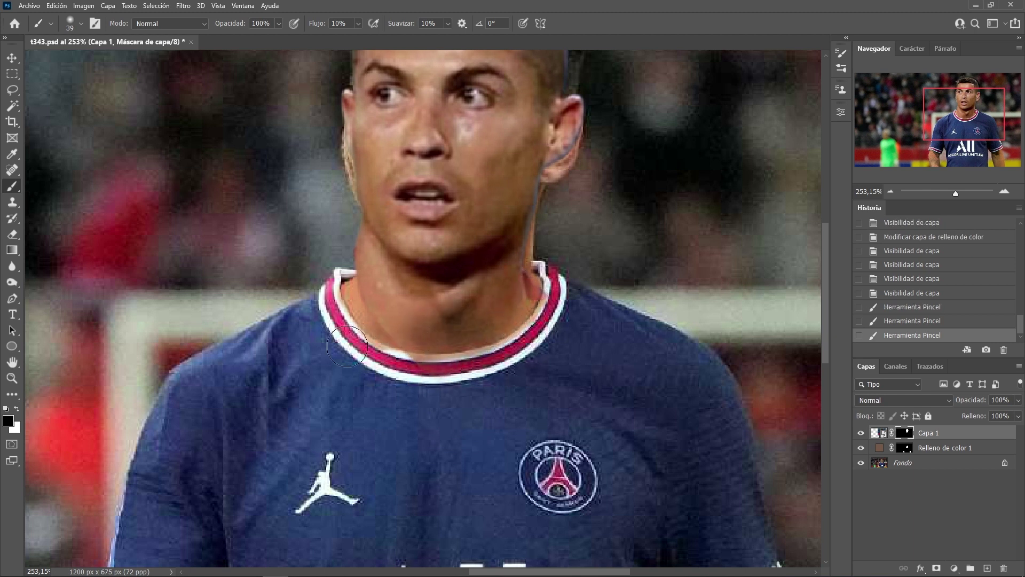
drag(360, 312, 355, 289)
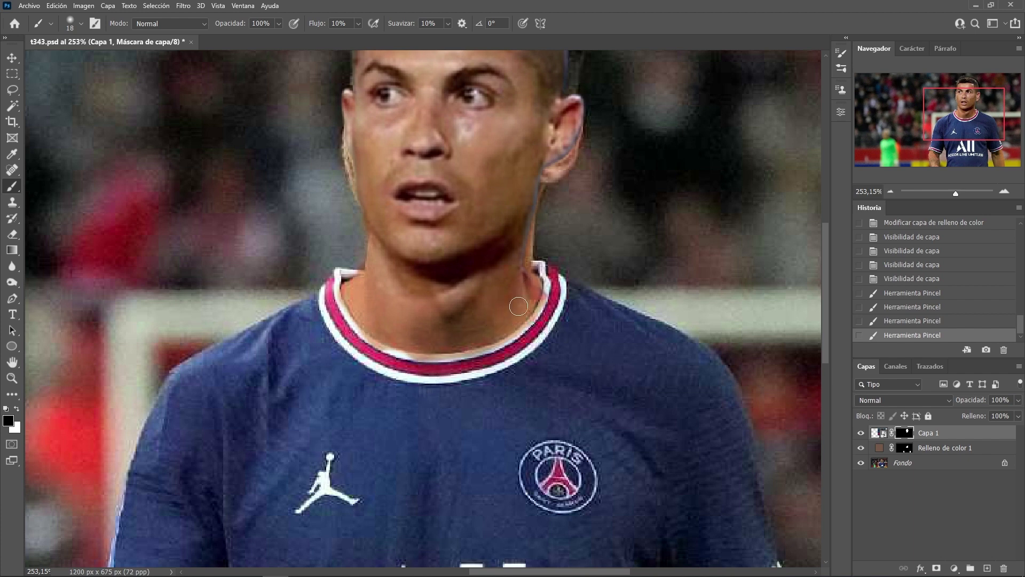
drag(528, 270, 540, 294)
scroll(459, 555, down, 3)
key(shift+2)
key(shift+2)
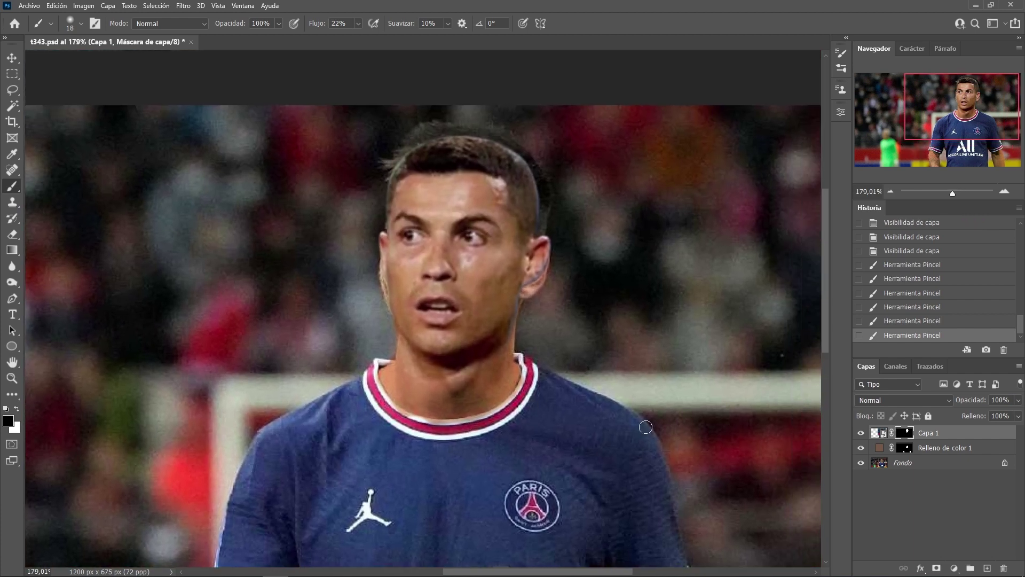
- Hide Capa 1 and the colour fill, and add a new Capa 2 above Fondo
click(861, 434)
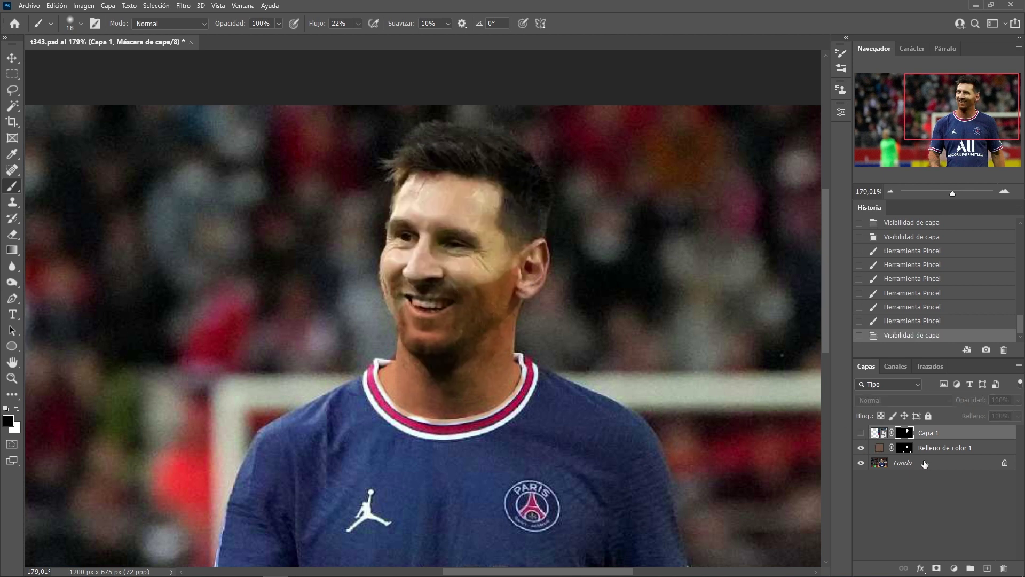
click(860, 448)
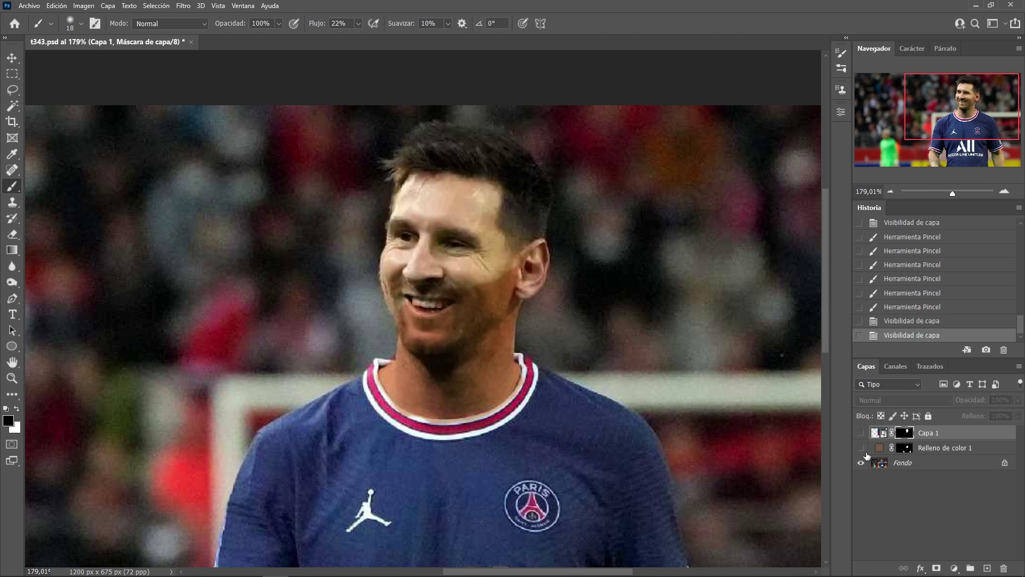
click(884, 466)
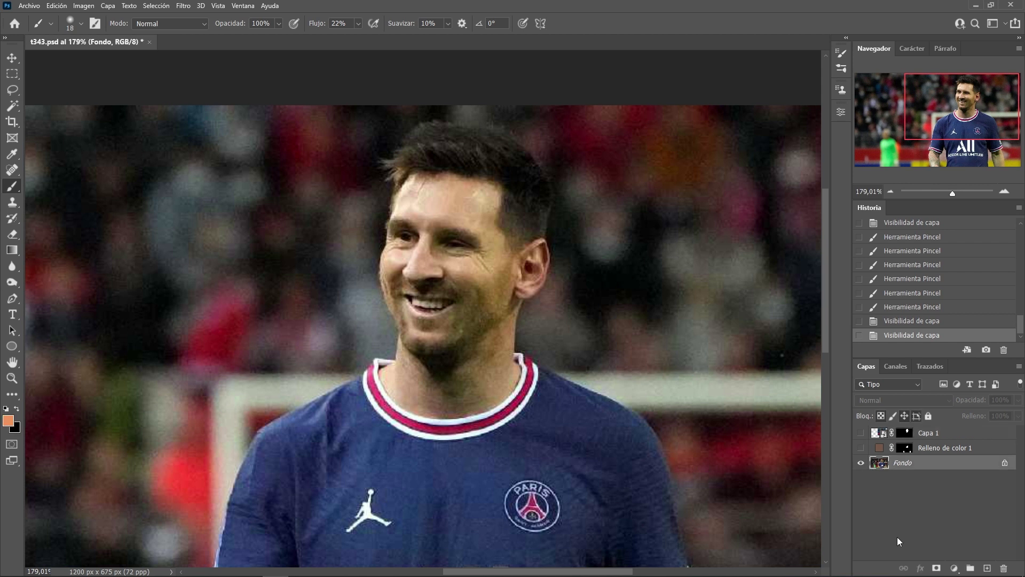
click(988, 568)
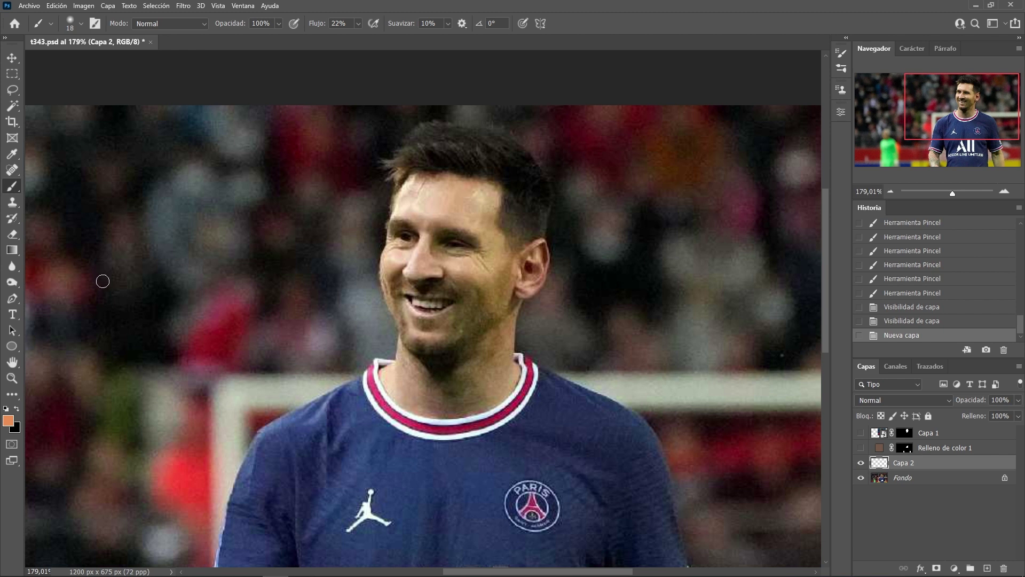
- Clone-stamp blurred crowd from current and below layers over the original face, ear and hair
click(12, 202)
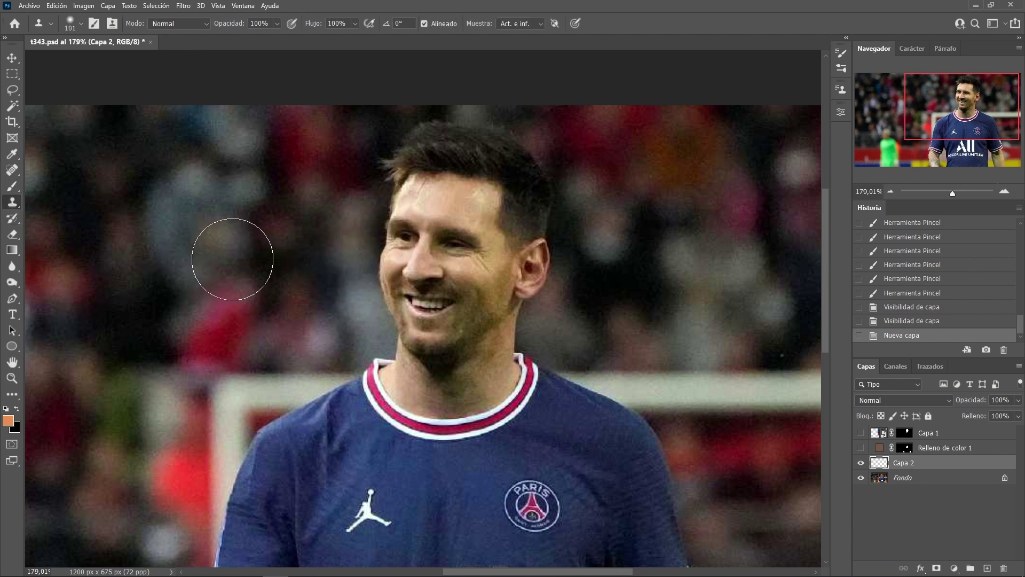
click(516, 25)
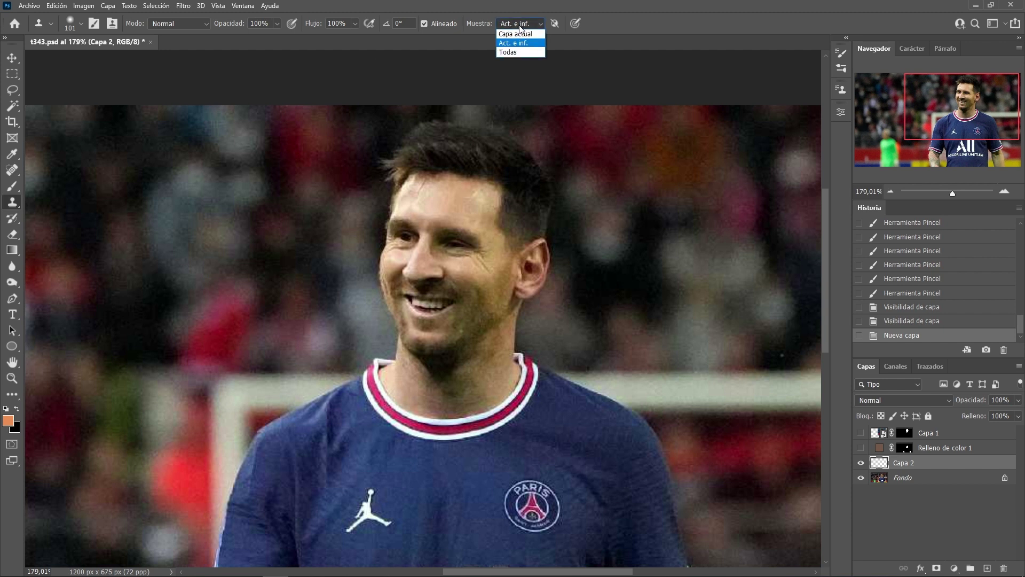
alt+click(259, 257)
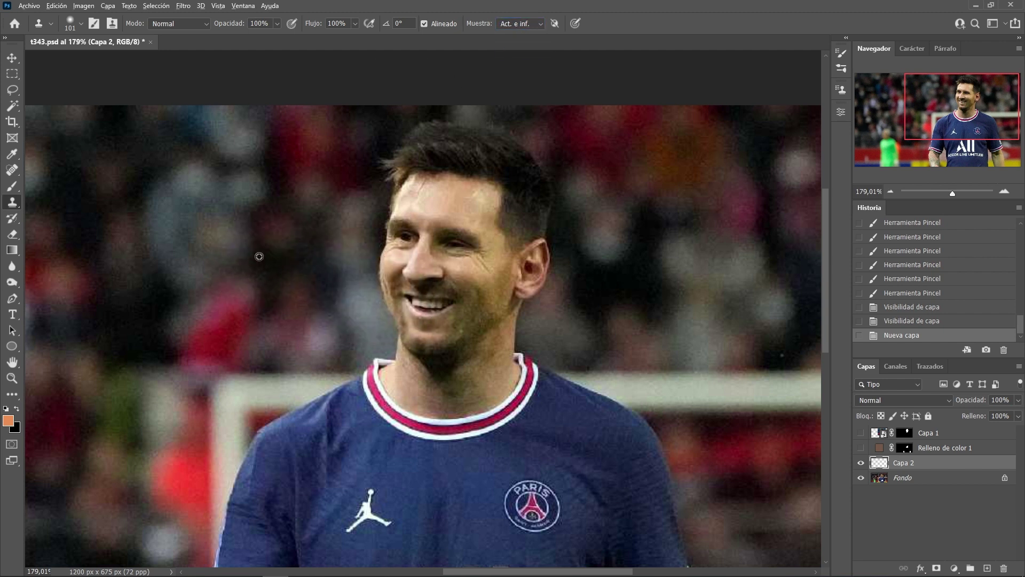
drag(406, 320, 427, 165)
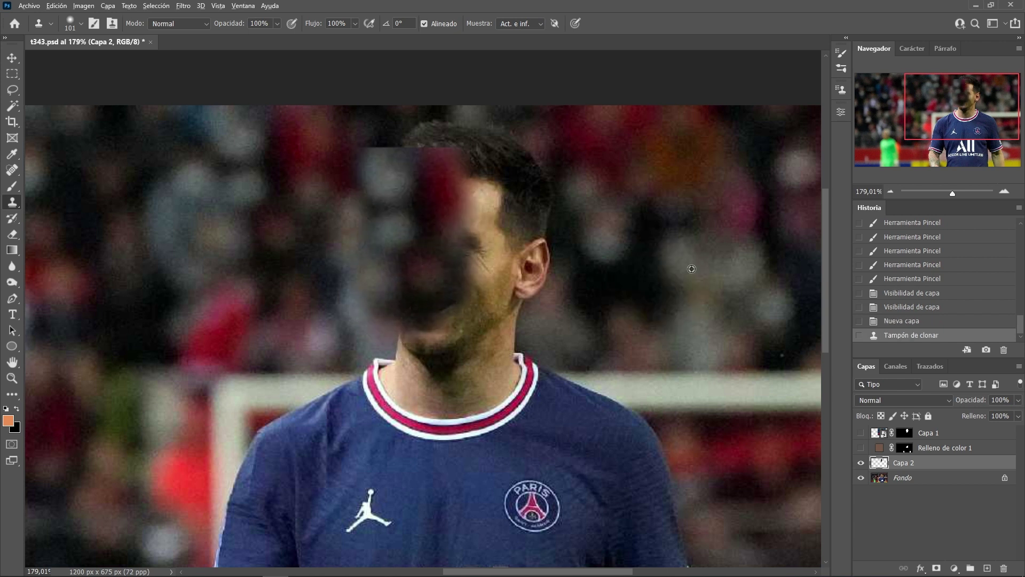
drag(606, 249, 493, 163)
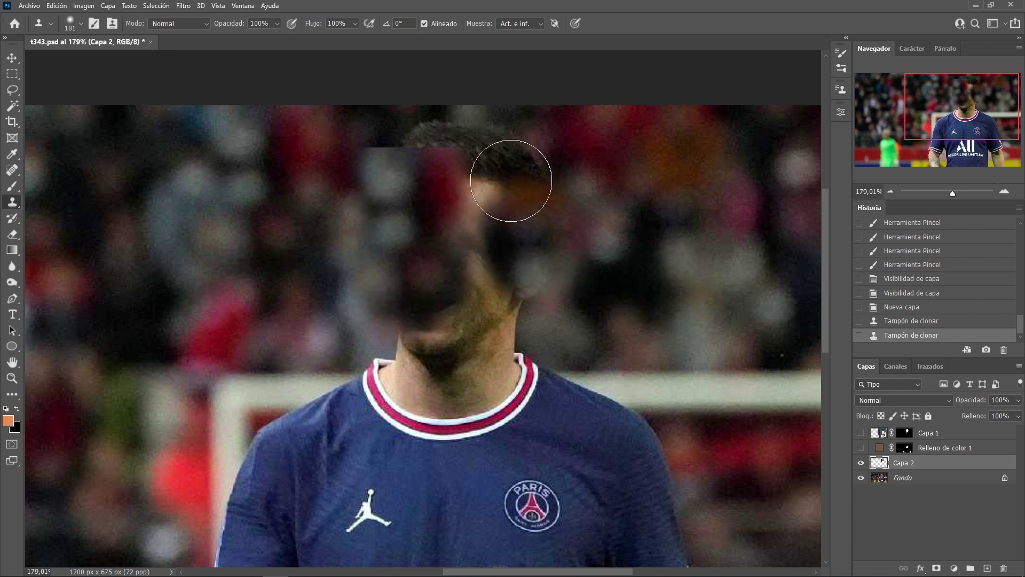
alt+click(588, 172)
drag(422, 125, 401, 164)
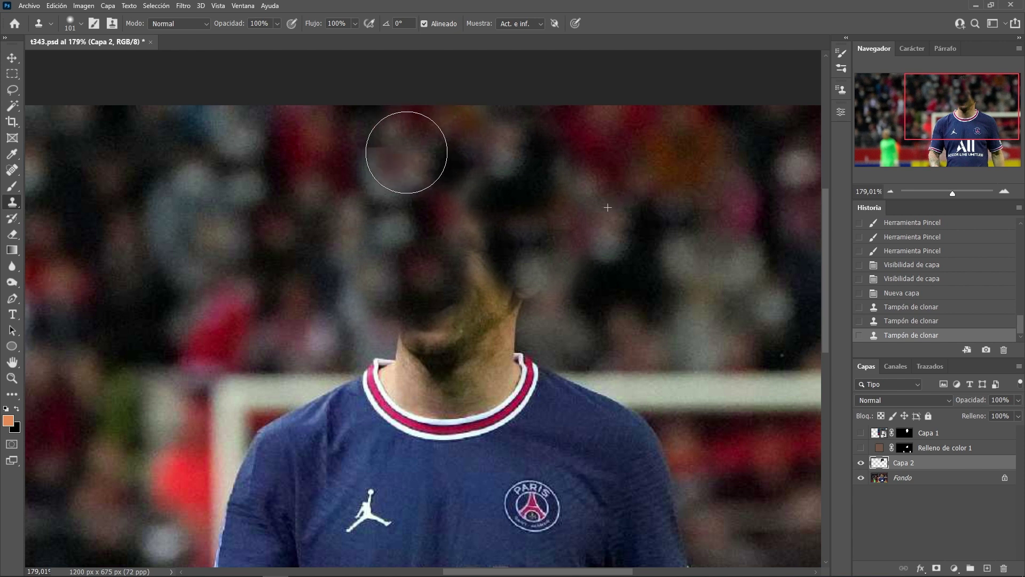
- Clone over chin and neck remnants with a smaller brush, then reshow Capa 1 and the fill
key(bracketleft)
key(bracketleft)
key(bracketleft)
drag(481, 283, 496, 320)
drag(422, 321, 459, 342)
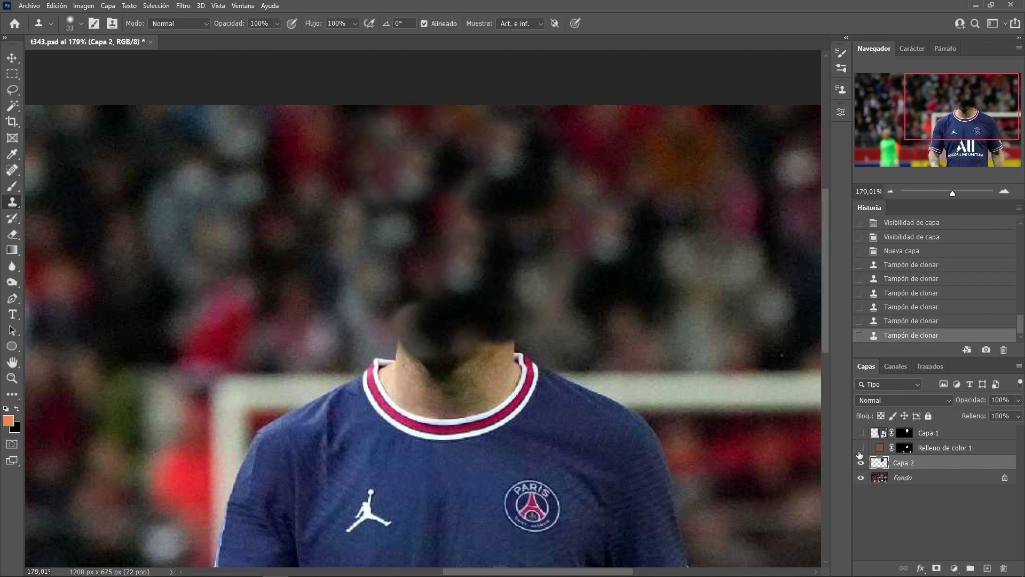
click(861, 433)
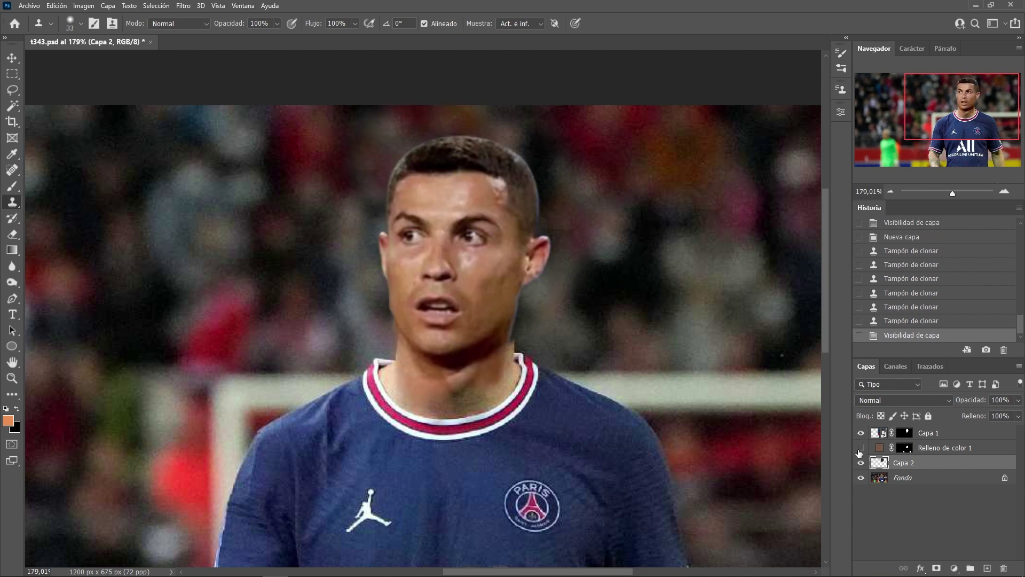
click(860, 448)
click(880, 436)
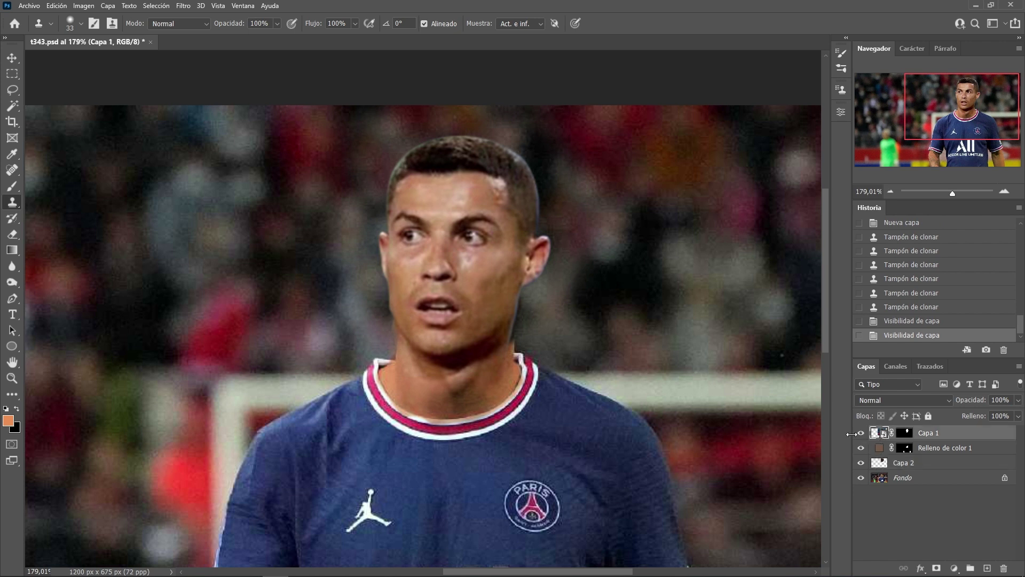
key(v)
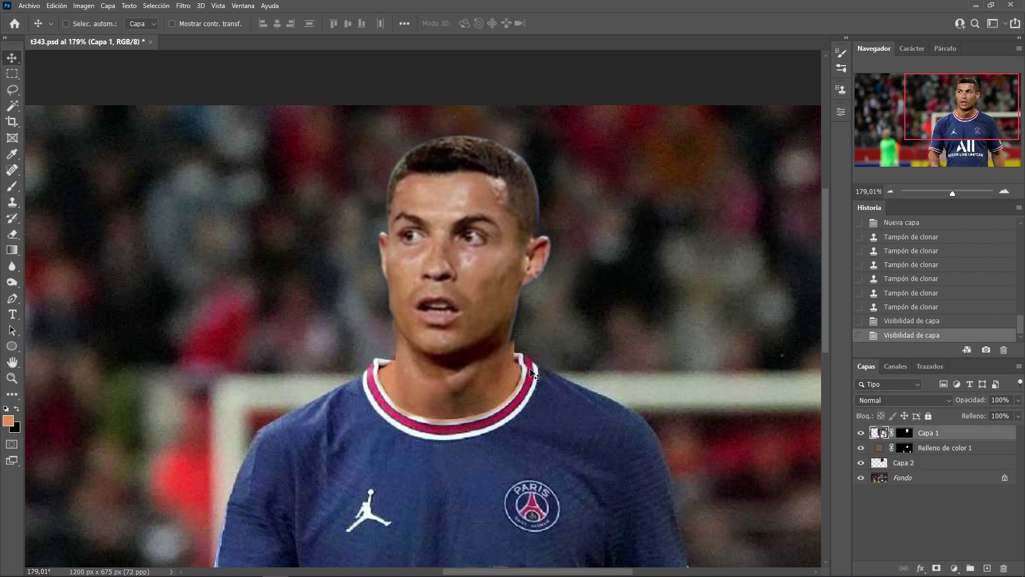
- Nudge Capa 1 slightly right and down and rotate it about -1° with Free Transform
drag(474, 325, 479, 328)
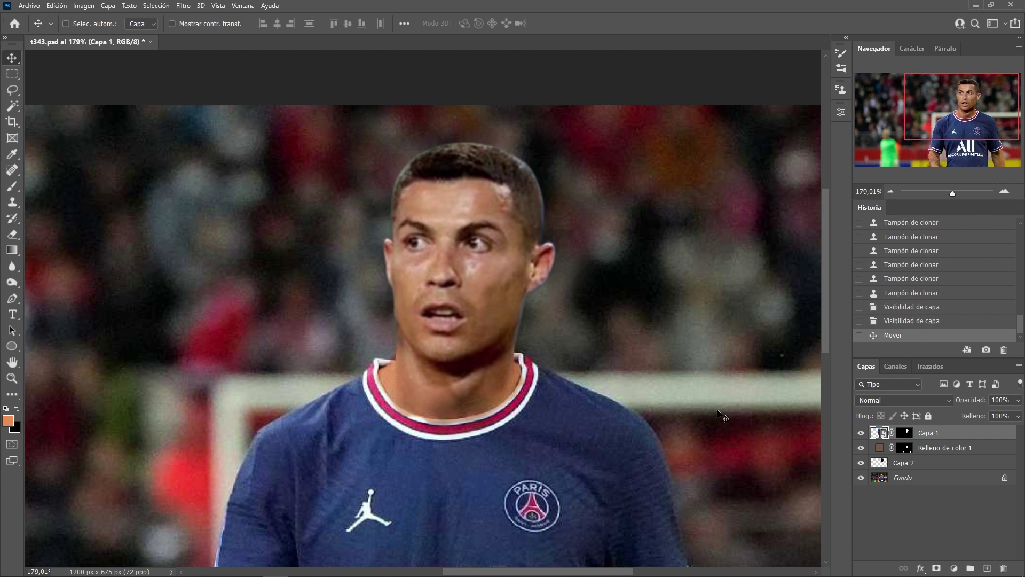
scroll(540, 462, down, 5)
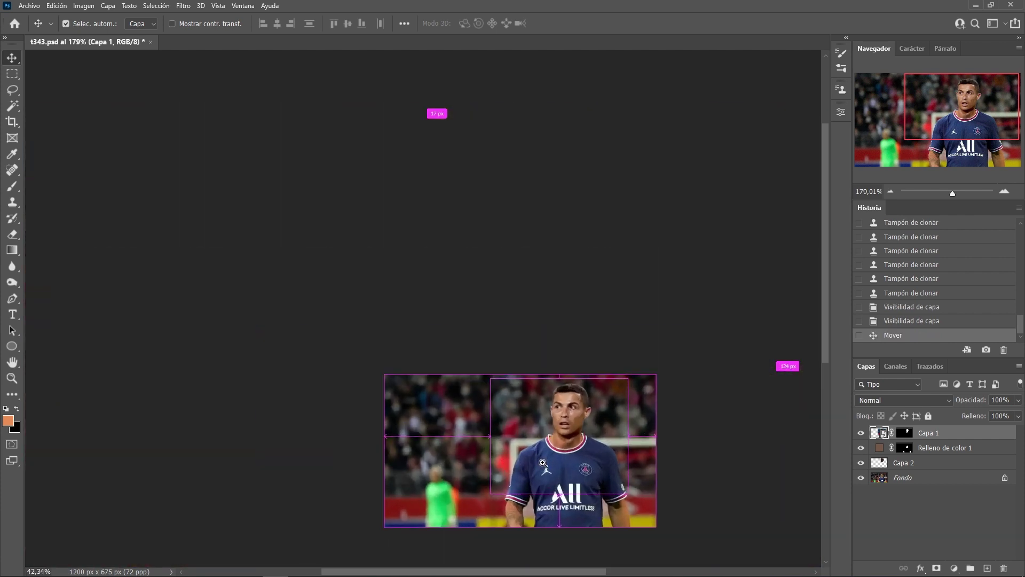
scroll(540, 461, down, 1)
scroll(527, 319, up, 1)
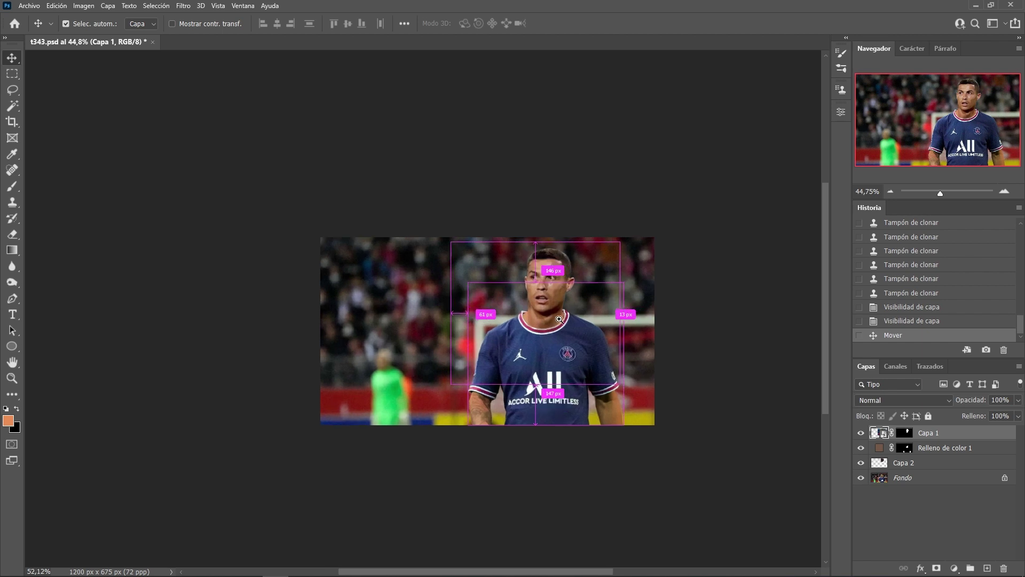
scroll(527, 319, up, 4)
key(ctrl+t)
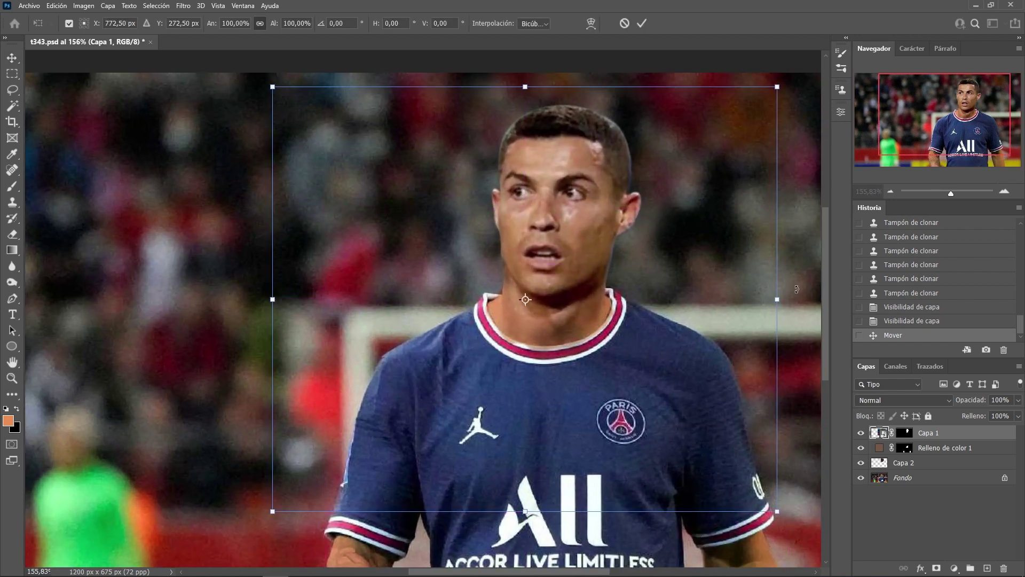
drag(797, 289, 796, 285)
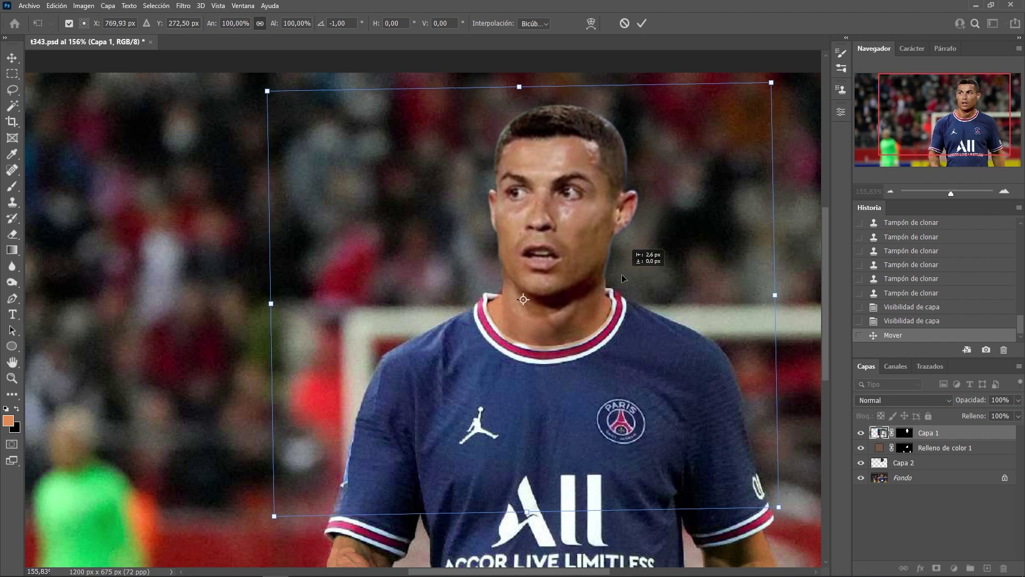
key(Return)
scroll(782, 203, up, 1)
click(904, 436)
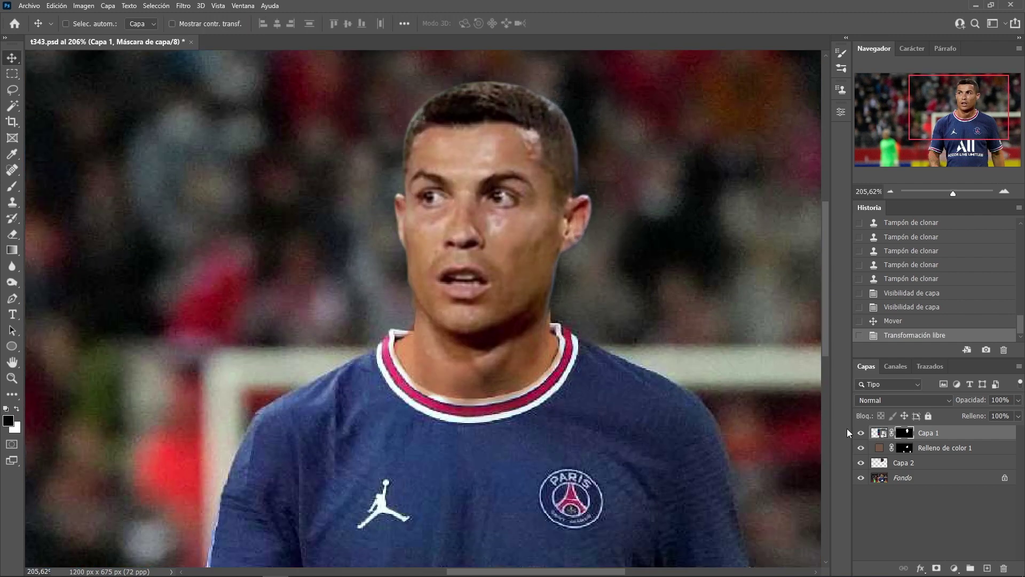
- Brush Capa 1's and the colour fill's masks along the jaw and neck
key(b)
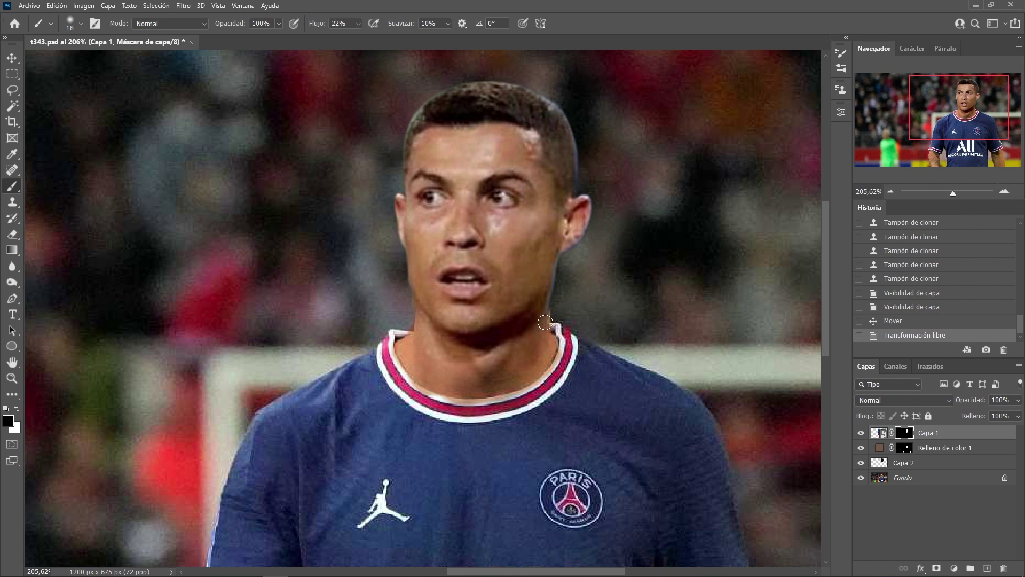
drag(541, 327, 541, 327)
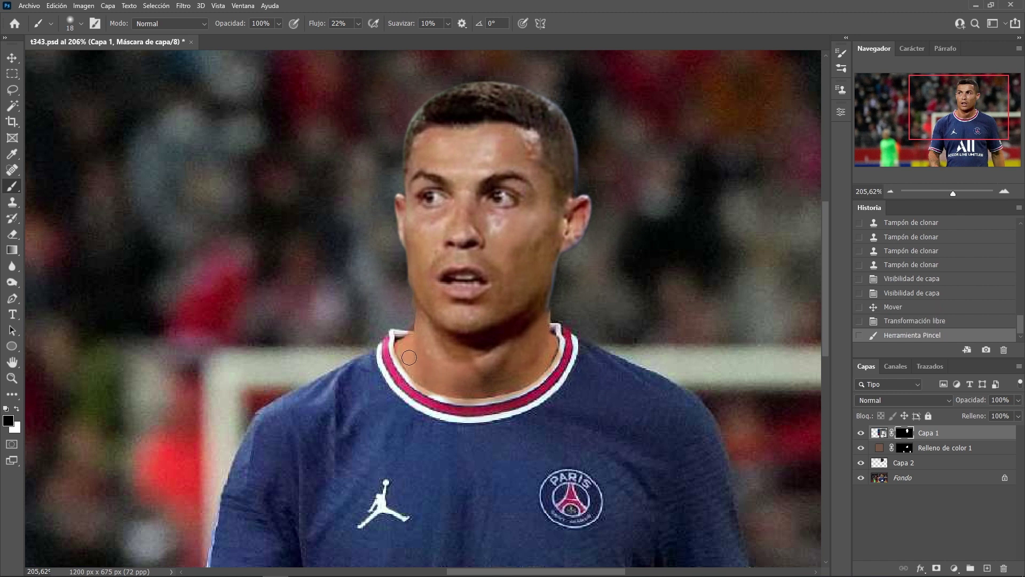
click(410, 310)
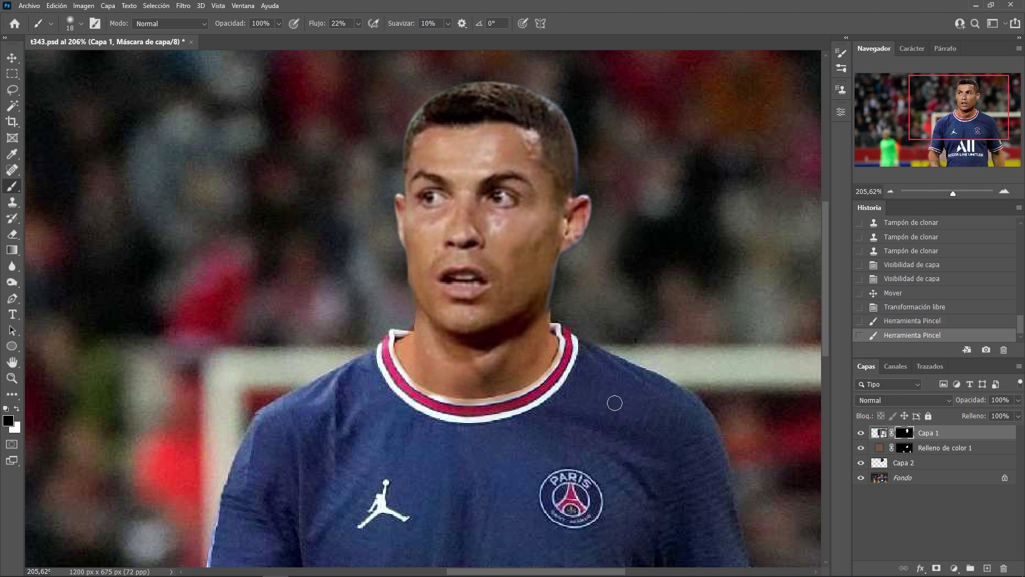
click(905, 450)
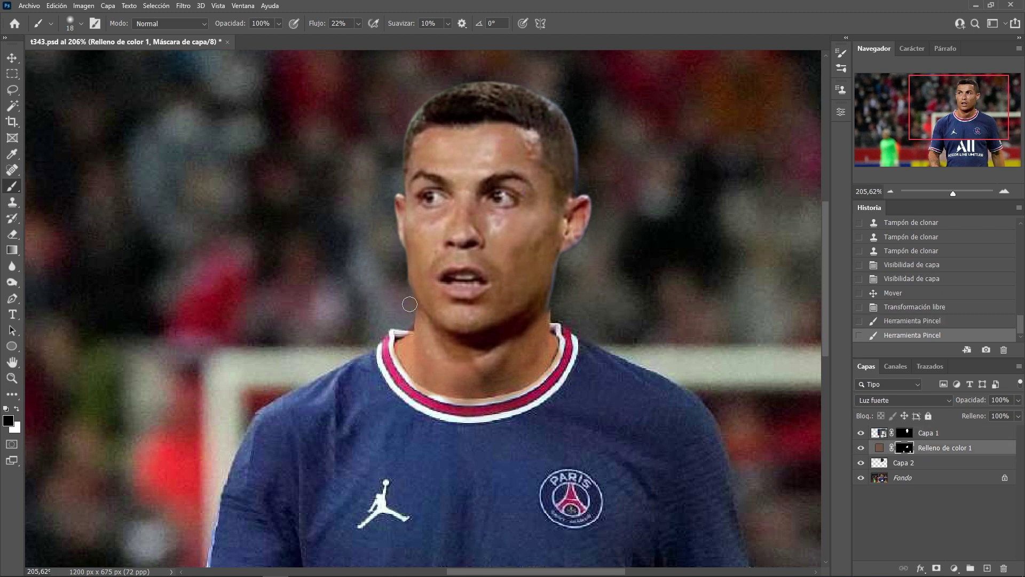
drag(405, 307, 408, 294)
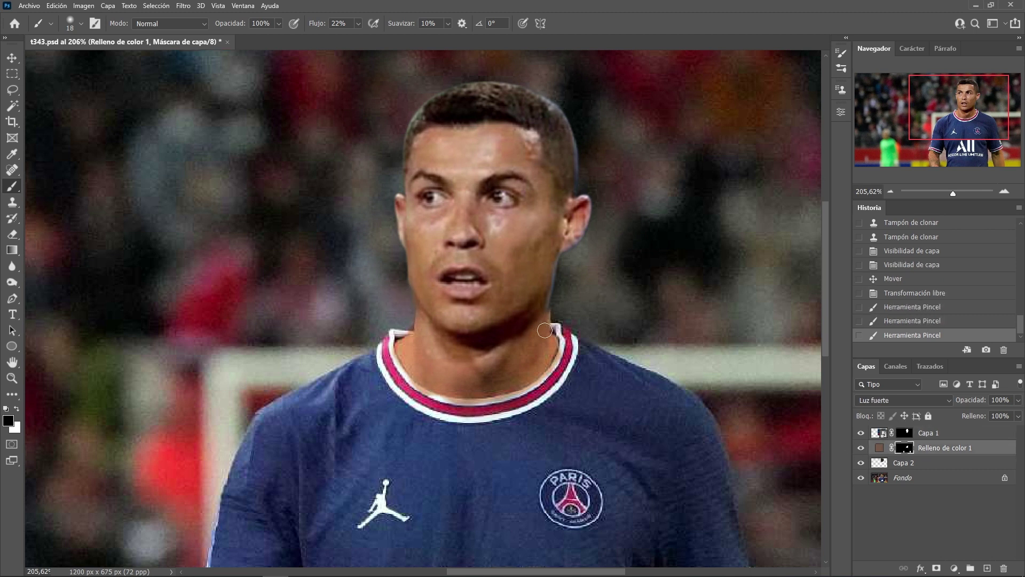
click(906, 433)
- Tilt Capa 1 about another -0.9° with Free Transform
click(884, 432)
key(ctrl+t)
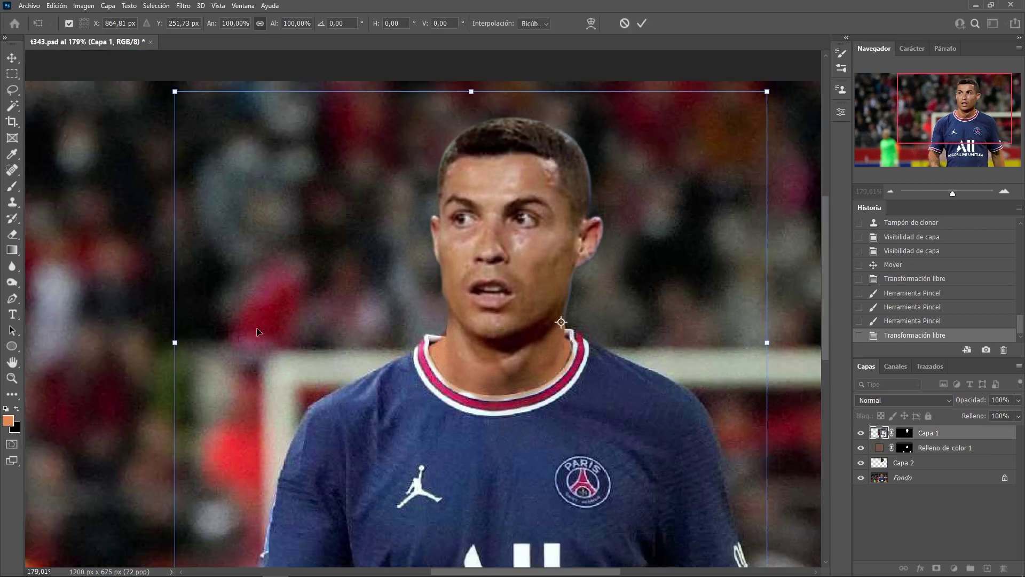
drag(127, 317, 126, 323)
key(Return)
key(b)
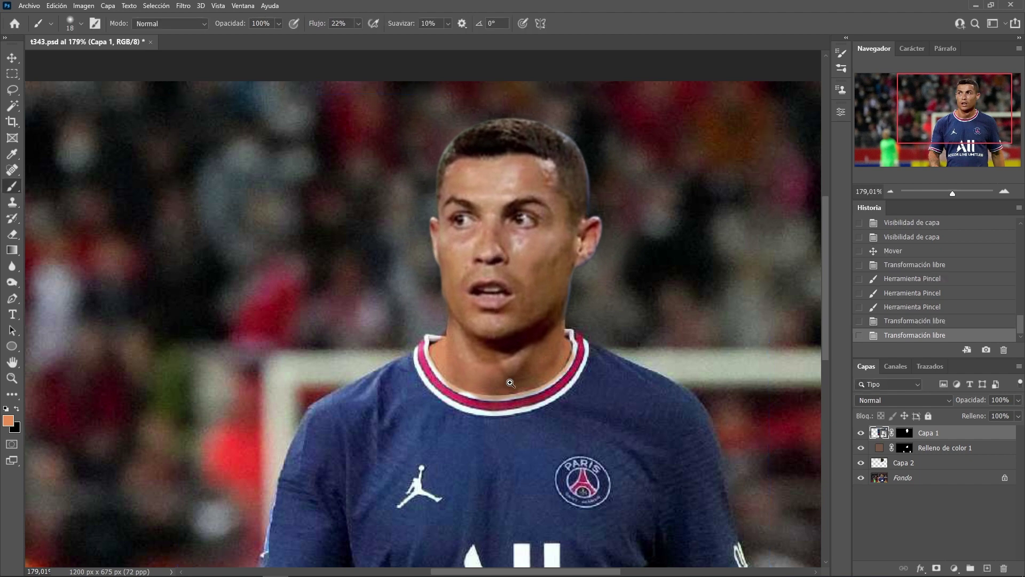
drag(510, 382, 497, 382)
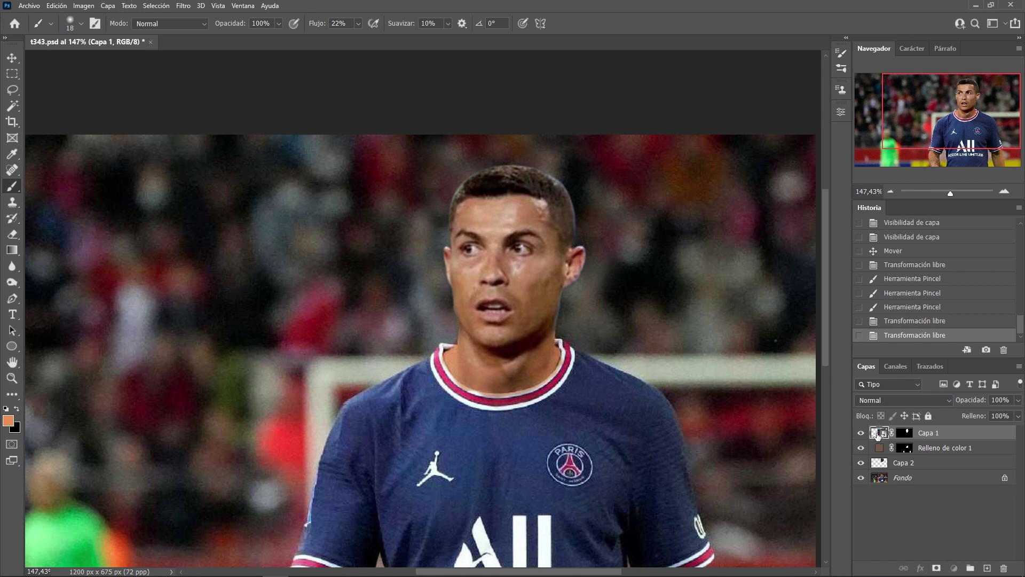
- Apply Filtro > Enfocar > Enfocar to Capa 1 and toggle the smart filter off and on
click(183, 6)
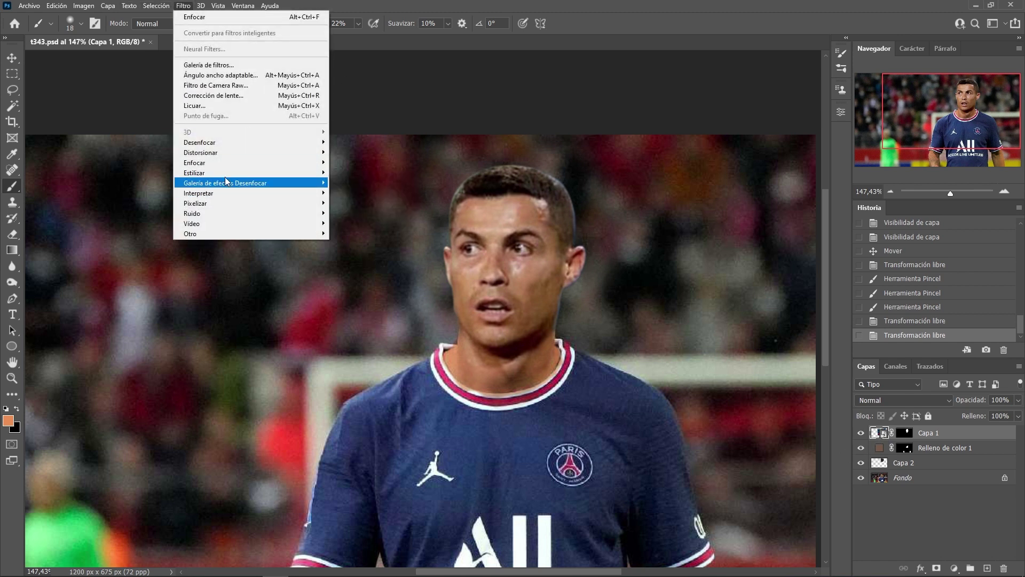
mouse_move(240, 162)
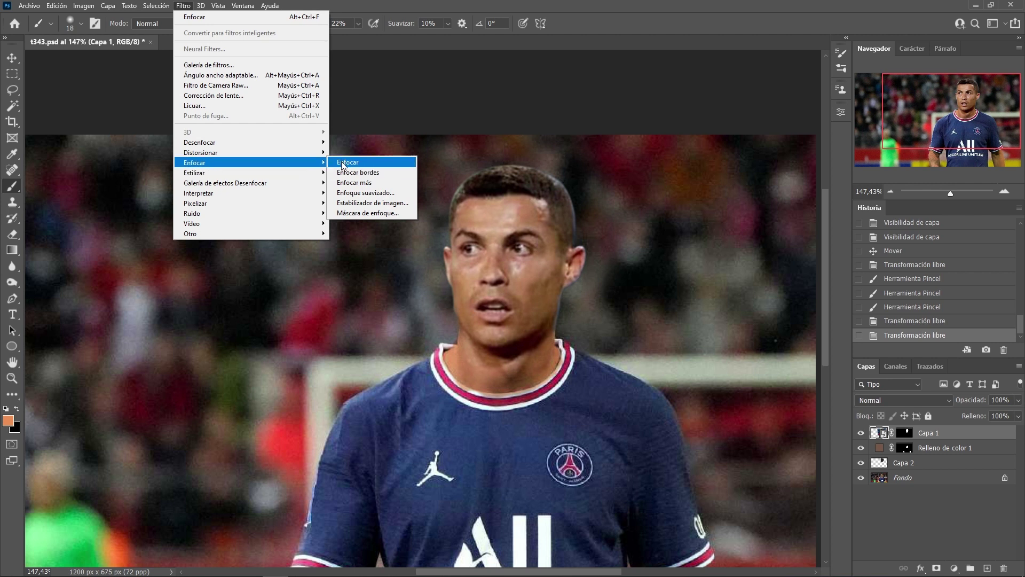
click(344, 163)
drag(514, 416, 487, 413)
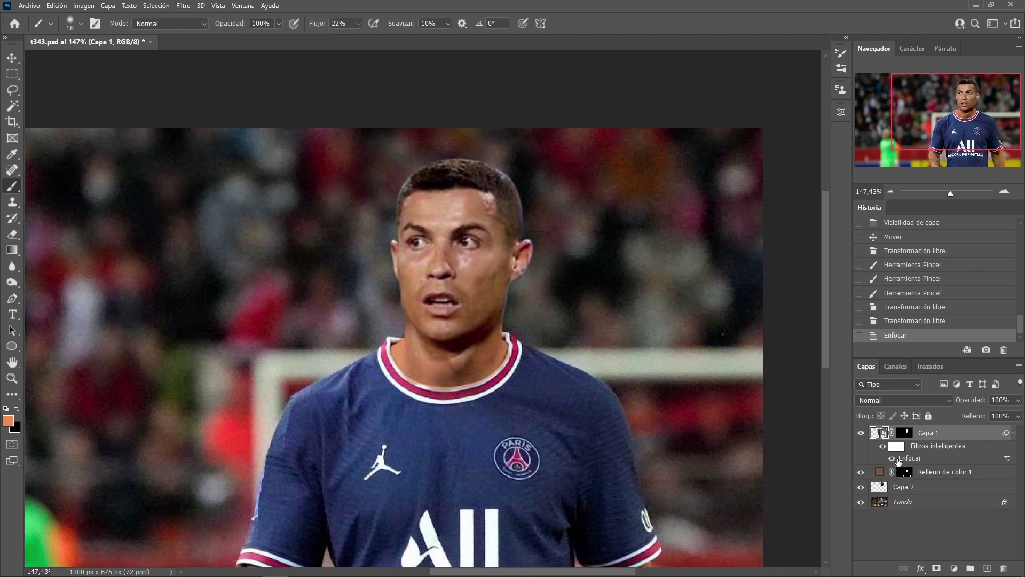
click(892, 459)
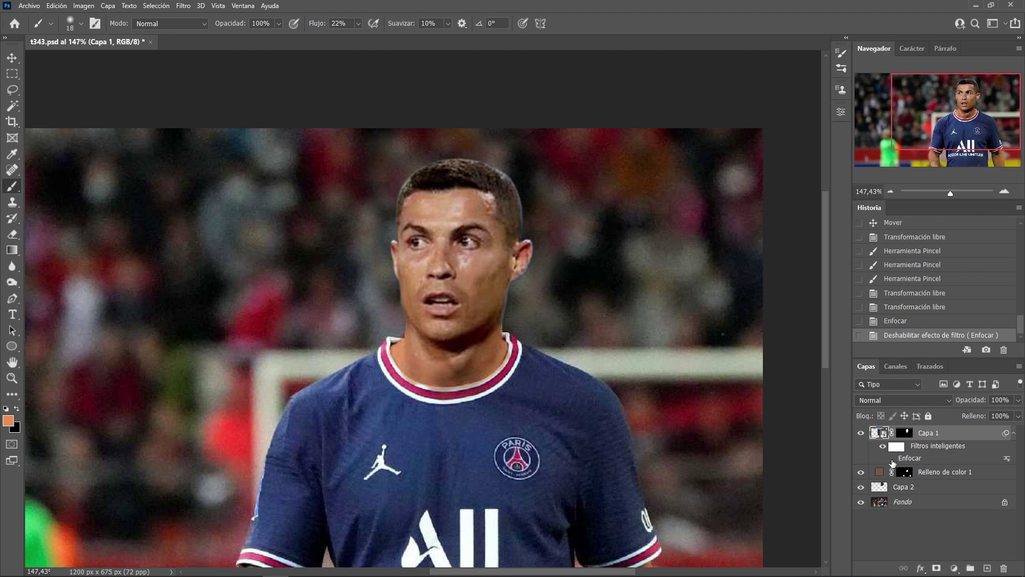
click(891, 458)
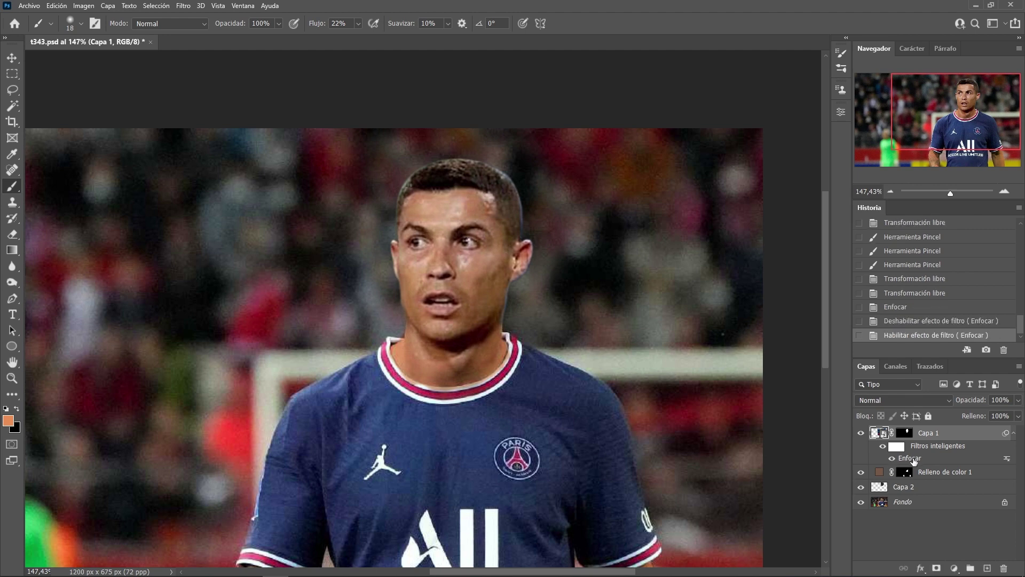